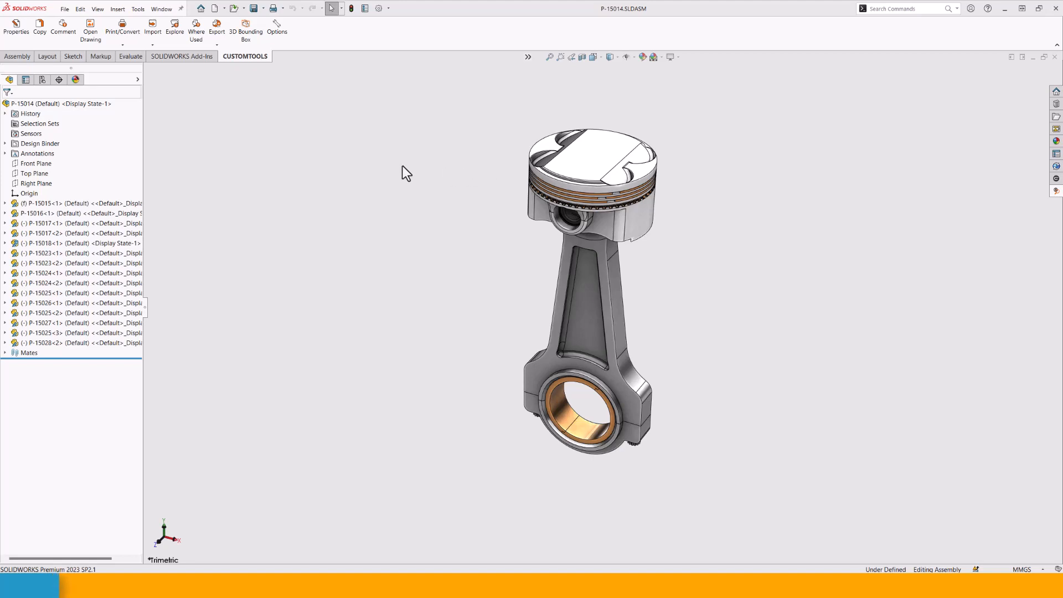
- Use CUSTOMTOOLS Copy to write cost value 7 into the assembly's files and proceed
click(42, 35)
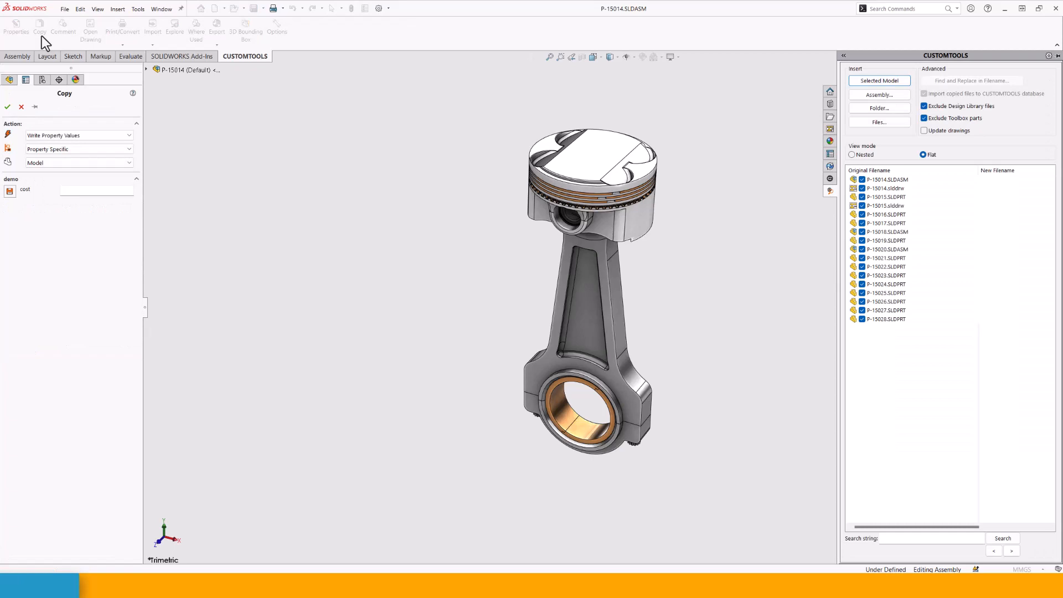
click(89, 191)
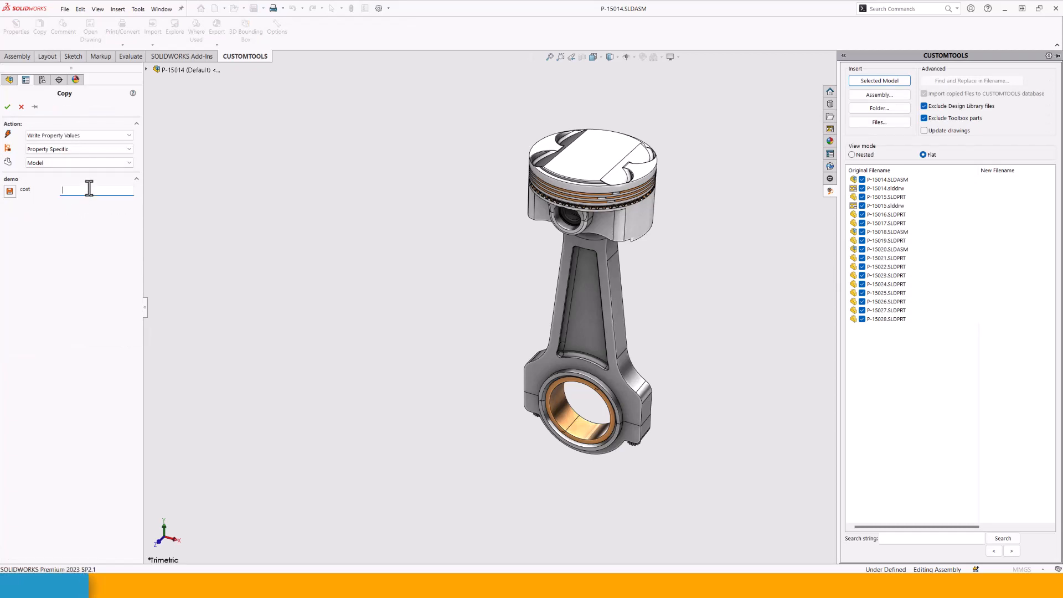
text(7)
click(8, 107)
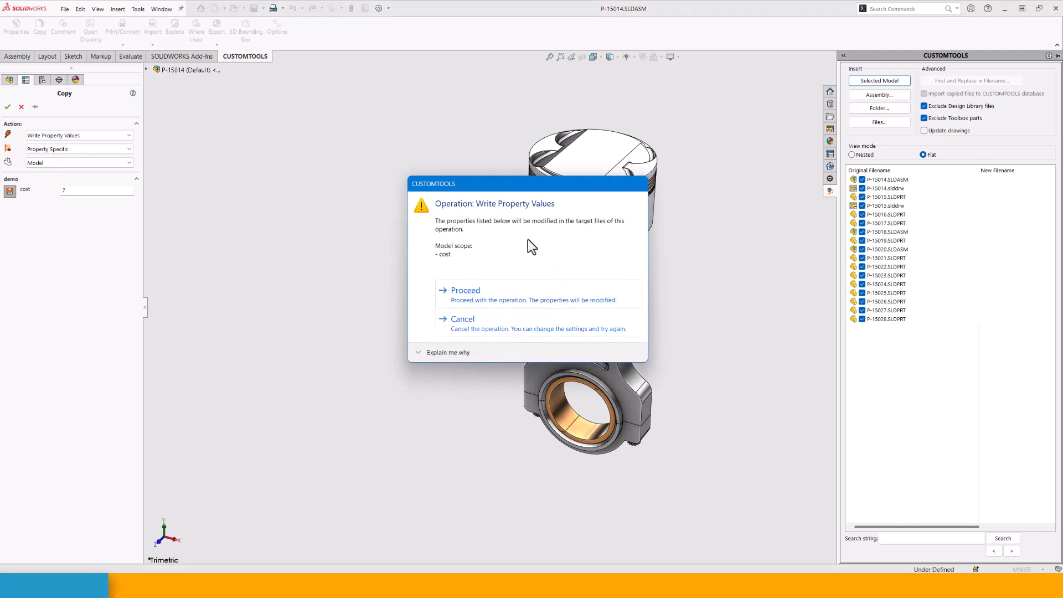
click(530, 297)
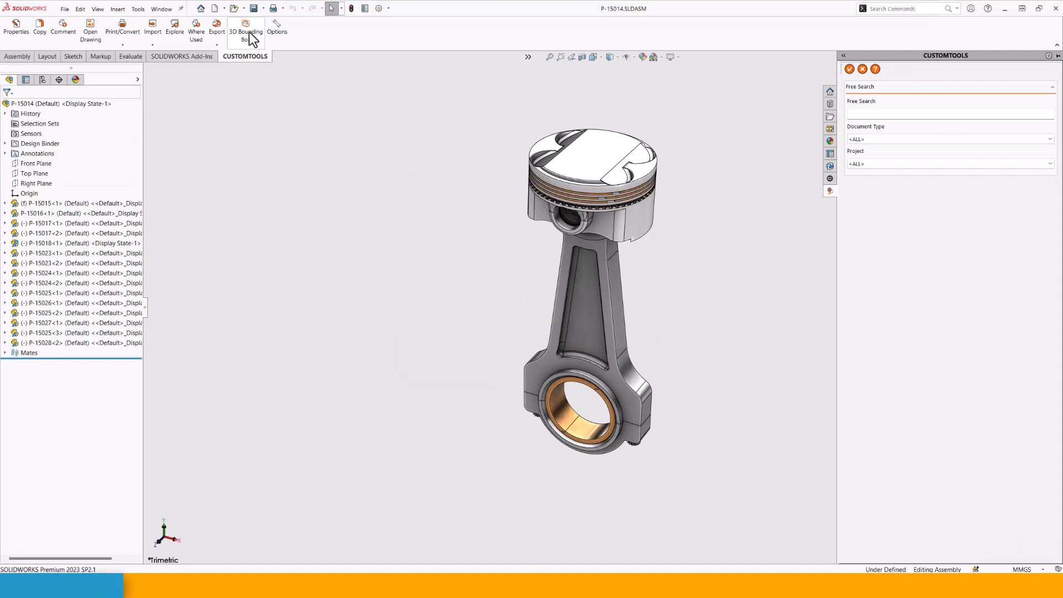
- Save the assembly, then go to CUSTOMTOOLS Options > Export Profiles
click(254, 11)
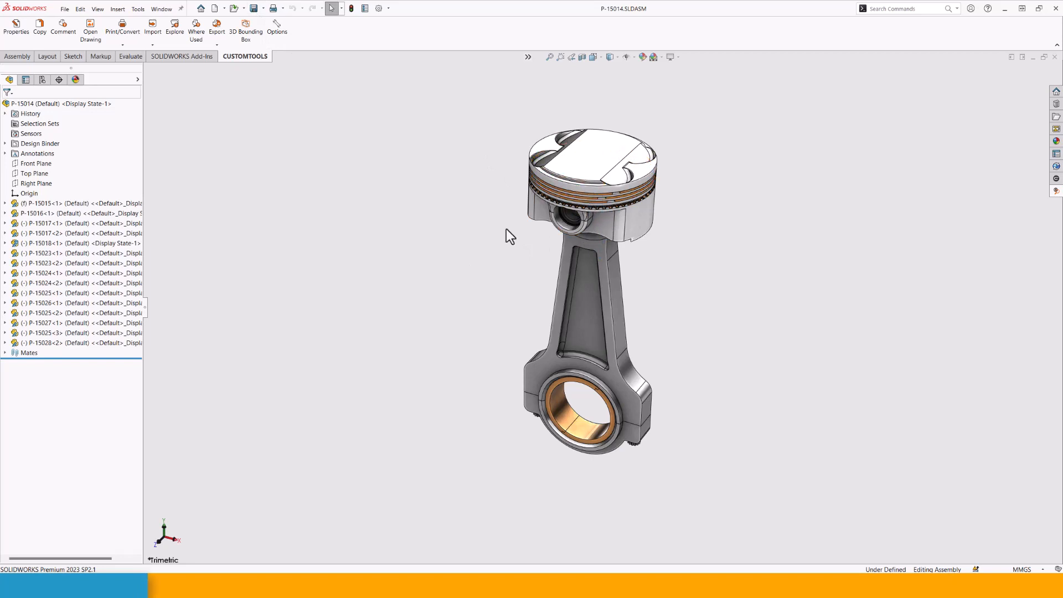
click(280, 32)
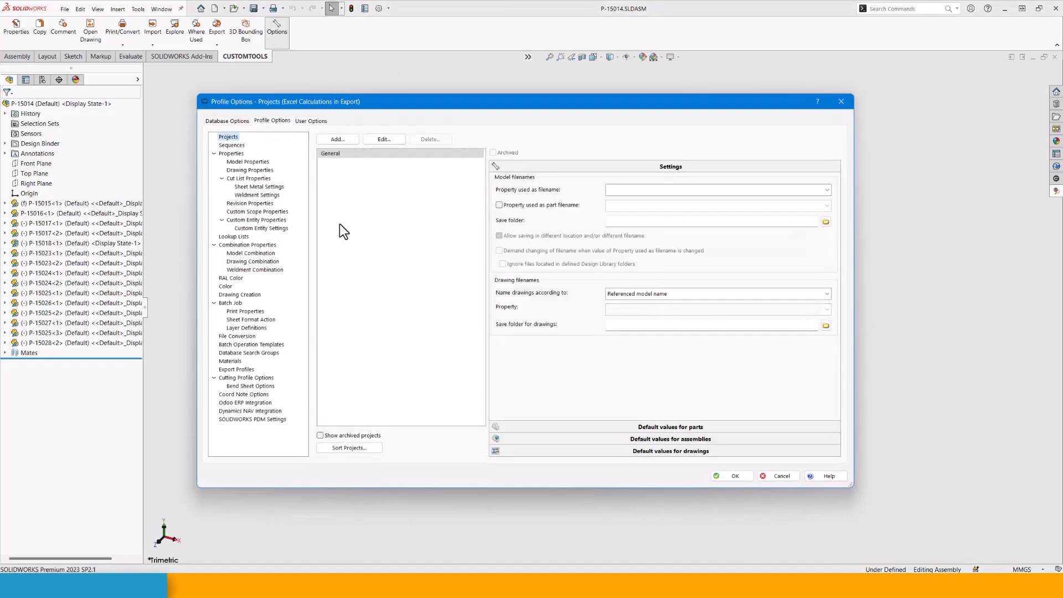
click(241, 368)
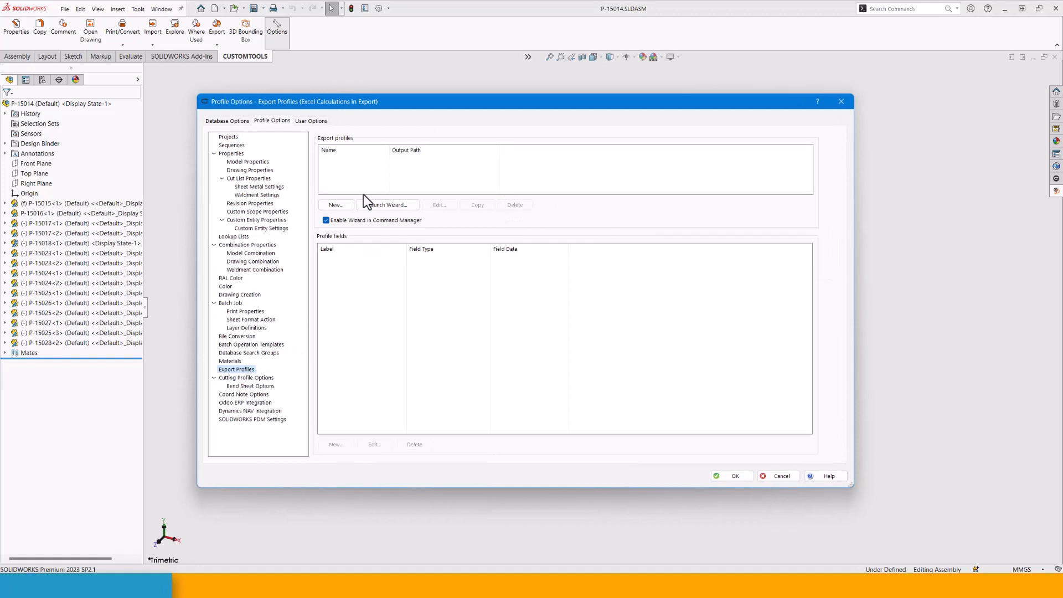
- Create an Excel Report export profile 'cost' with output path Source Path\Source Filename-cost
click(336, 206)
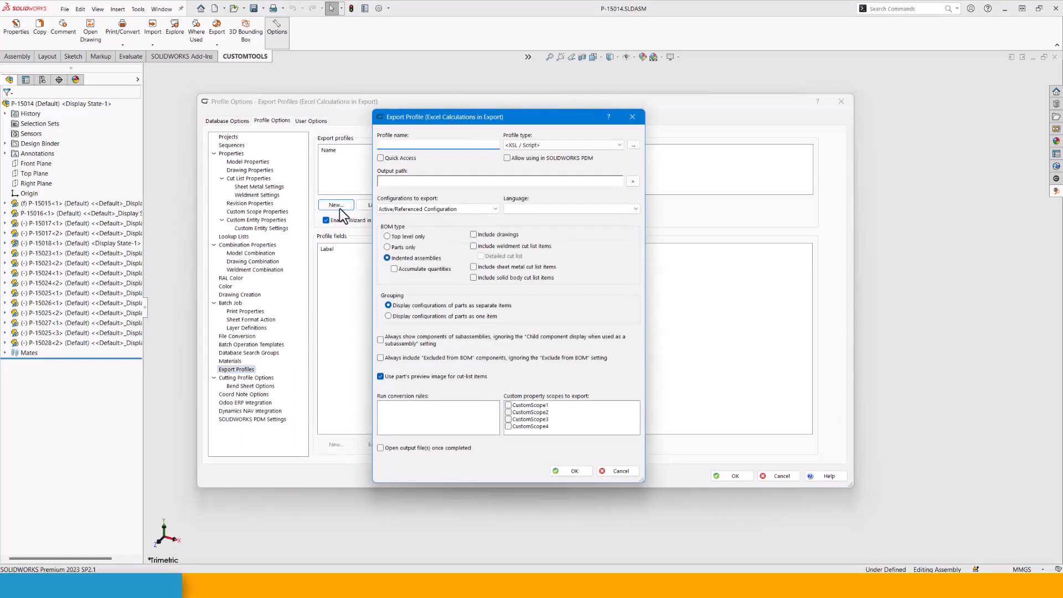
text(cost)
click(545, 144)
click(541, 171)
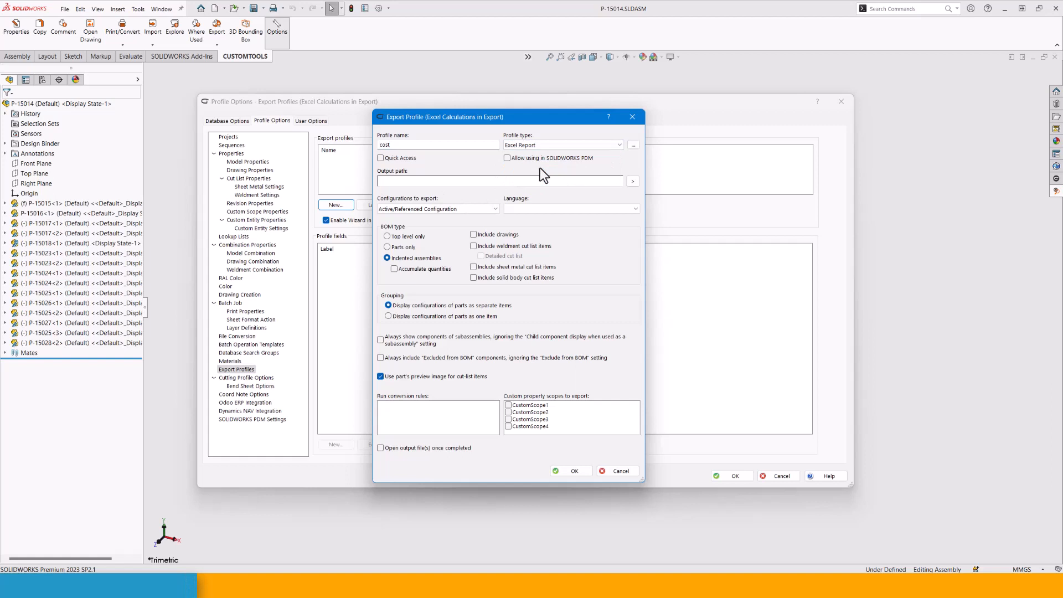
click(633, 181)
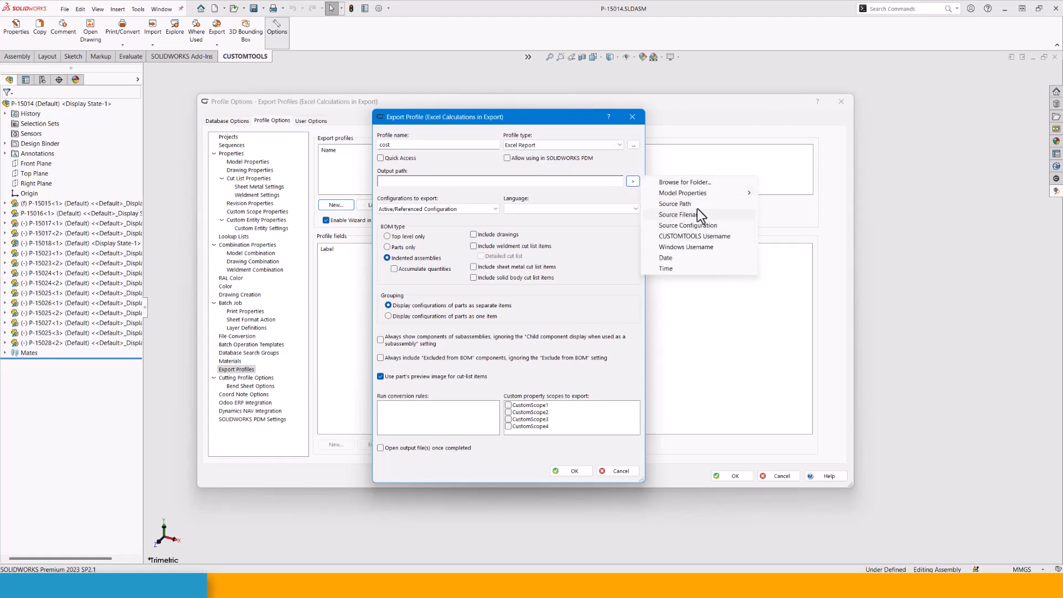
click(695, 205)
click(633, 183)
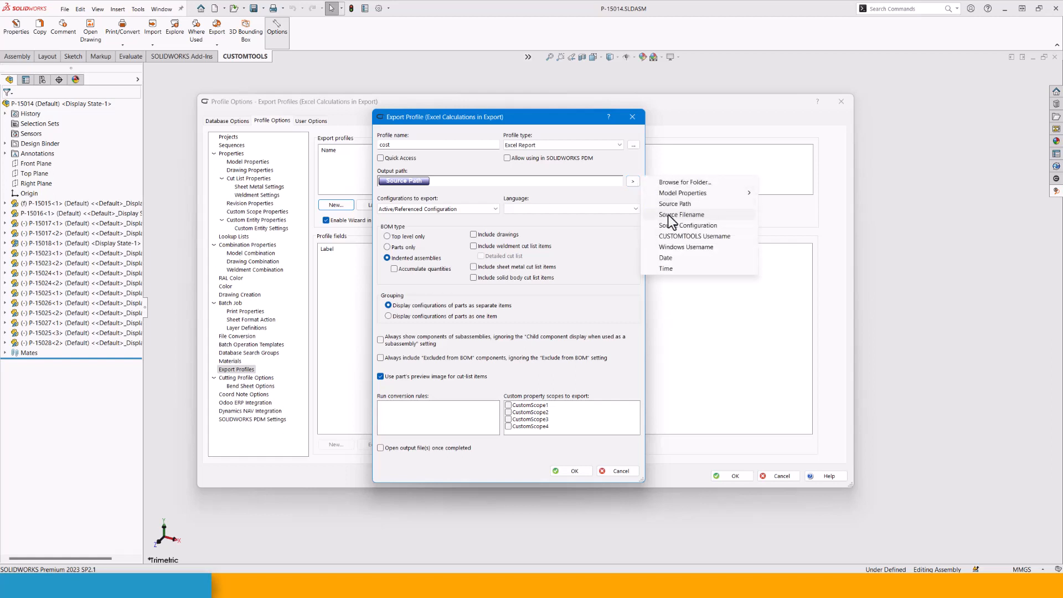
click(675, 213)
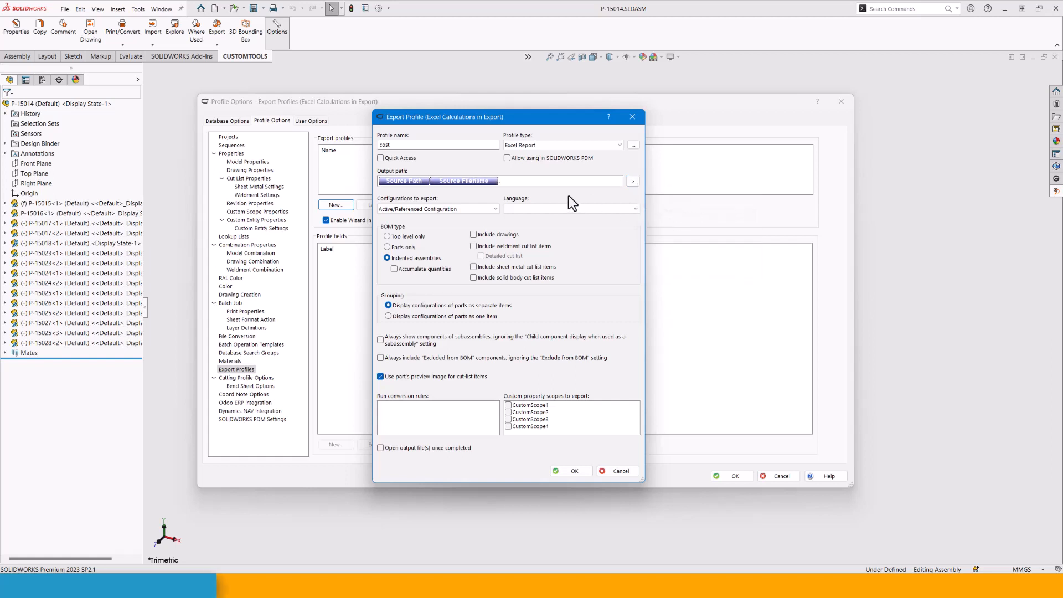
text(cost)
click(570, 471)
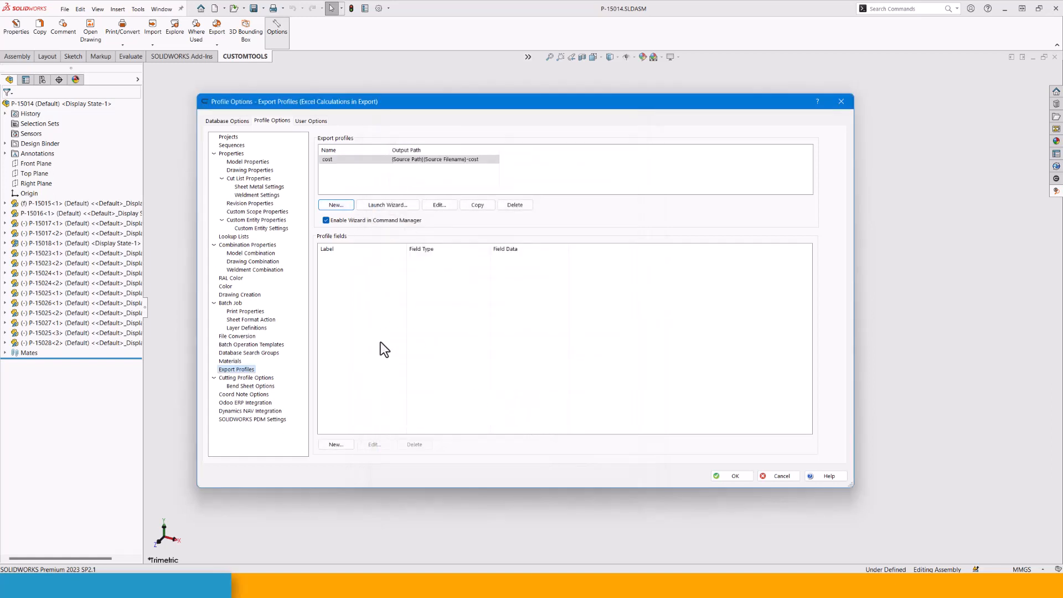
- Add SOLIDWORKS property fields Part Number and Quantity to the cost profile
click(341, 447)
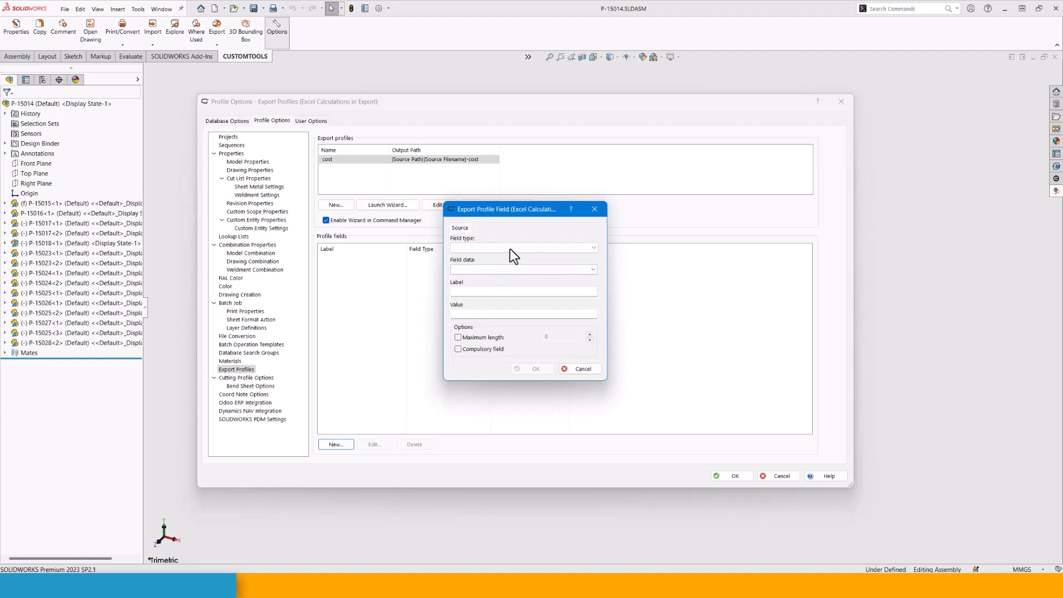
click(510, 249)
click(509, 264)
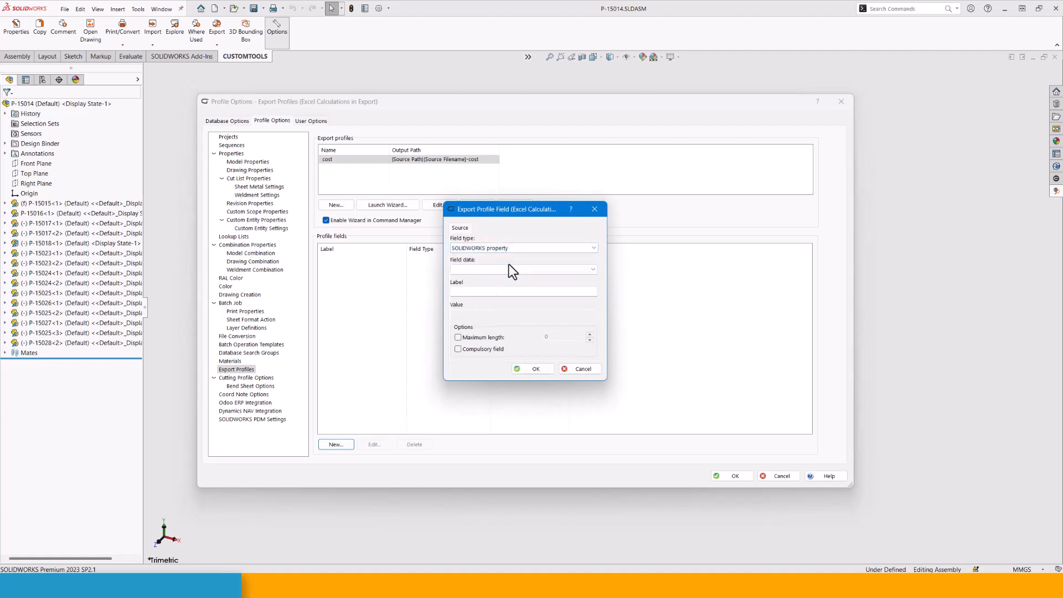
click(502, 272)
click(493, 306)
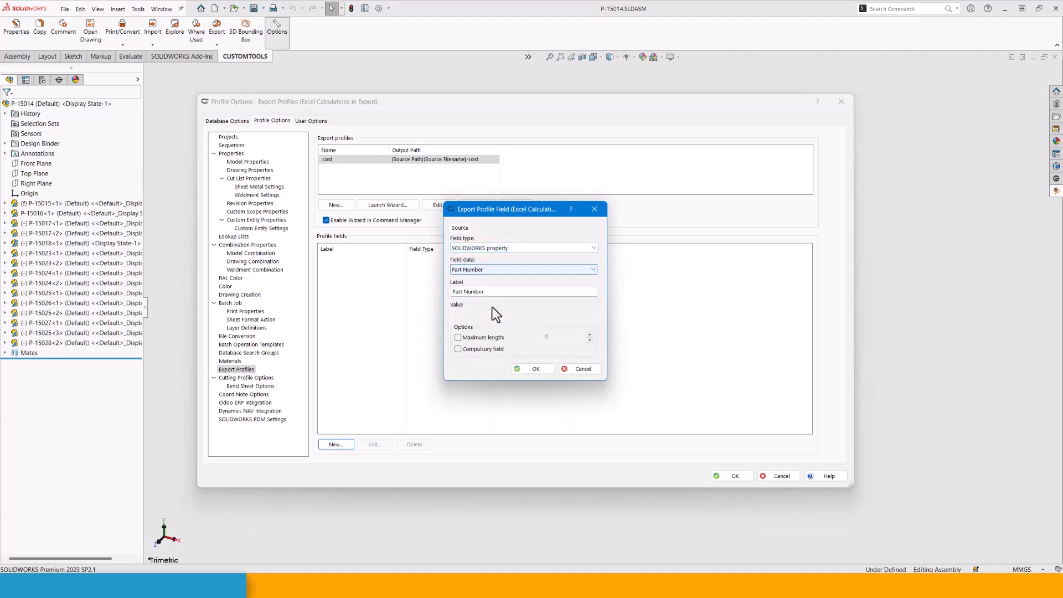
click(532, 368)
click(336, 445)
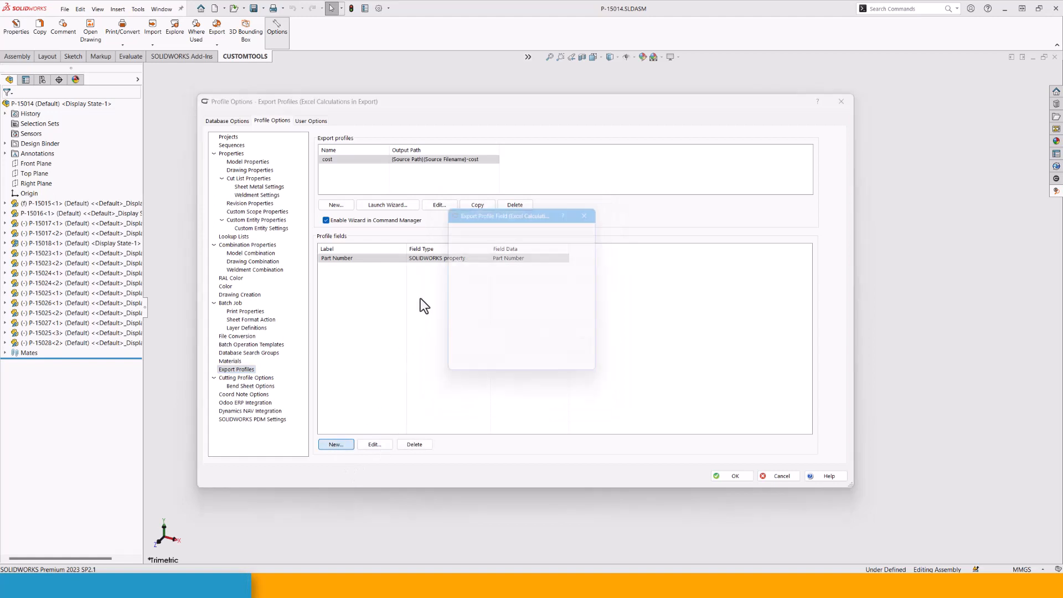
click(486, 248)
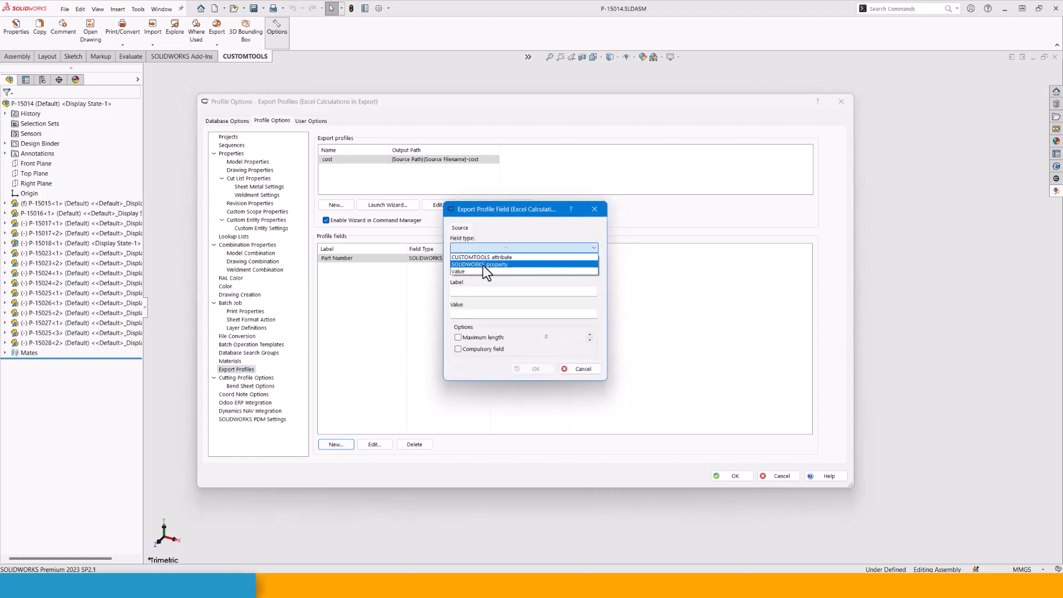
click(482, 265)
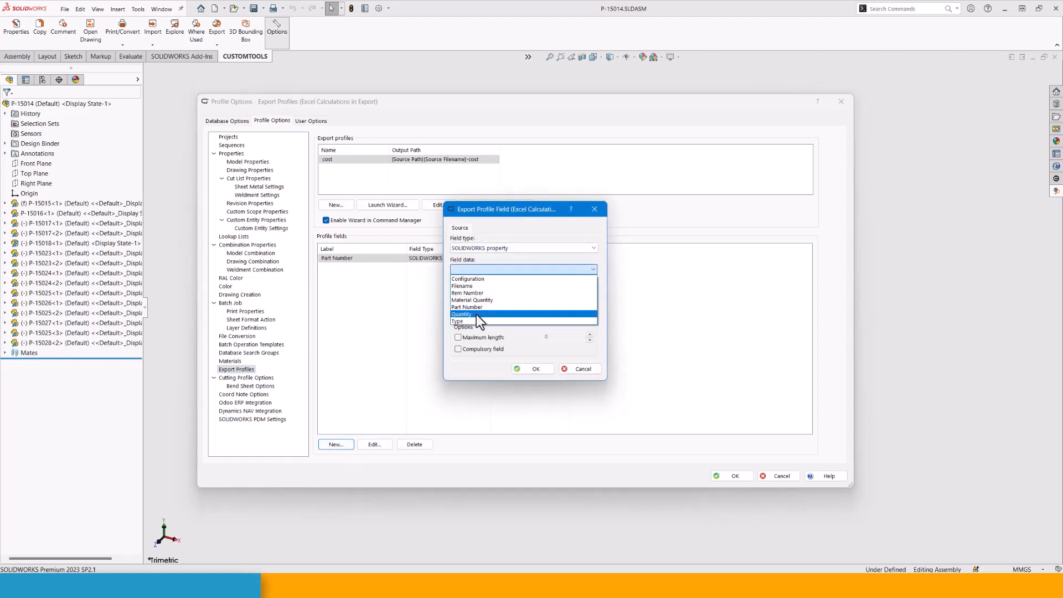
click(476, 315)
click(529, 369)
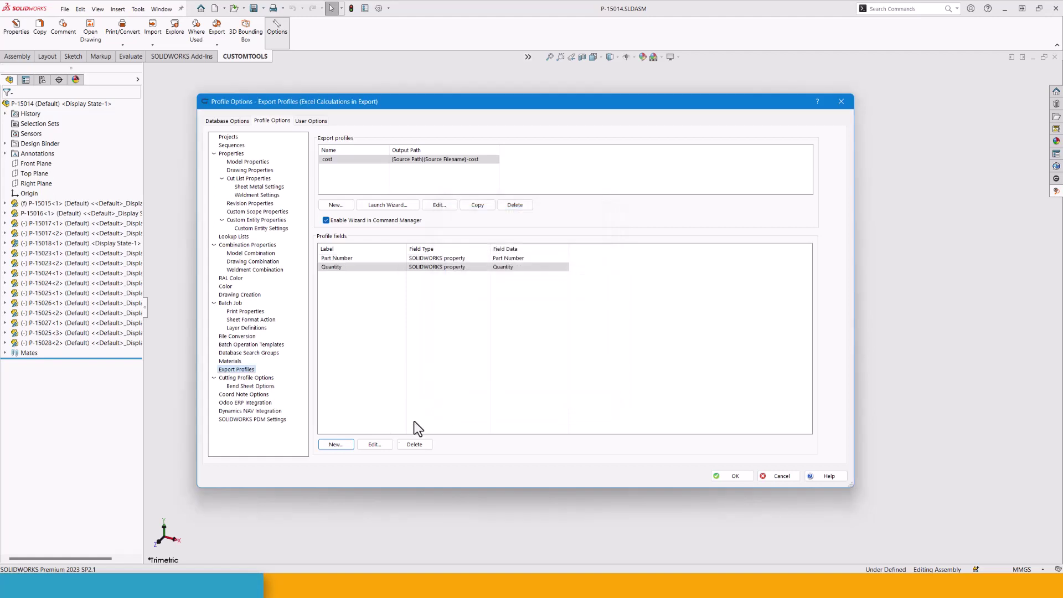
- Add the CUSTOMTOOLS cost attribute as a profile field
click(348, 450)
click(485, 248)
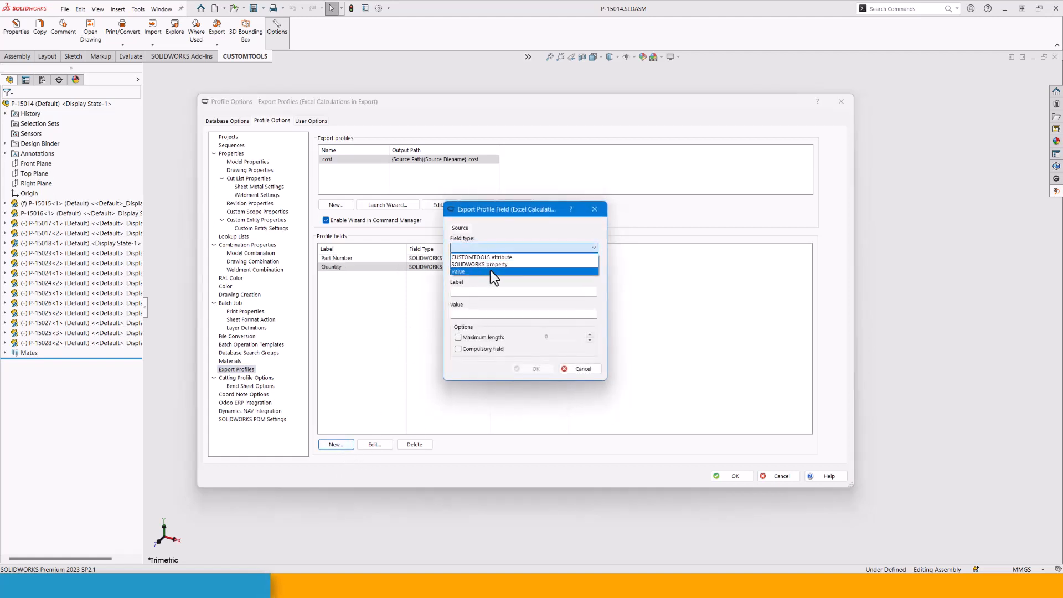
click(499, 258)
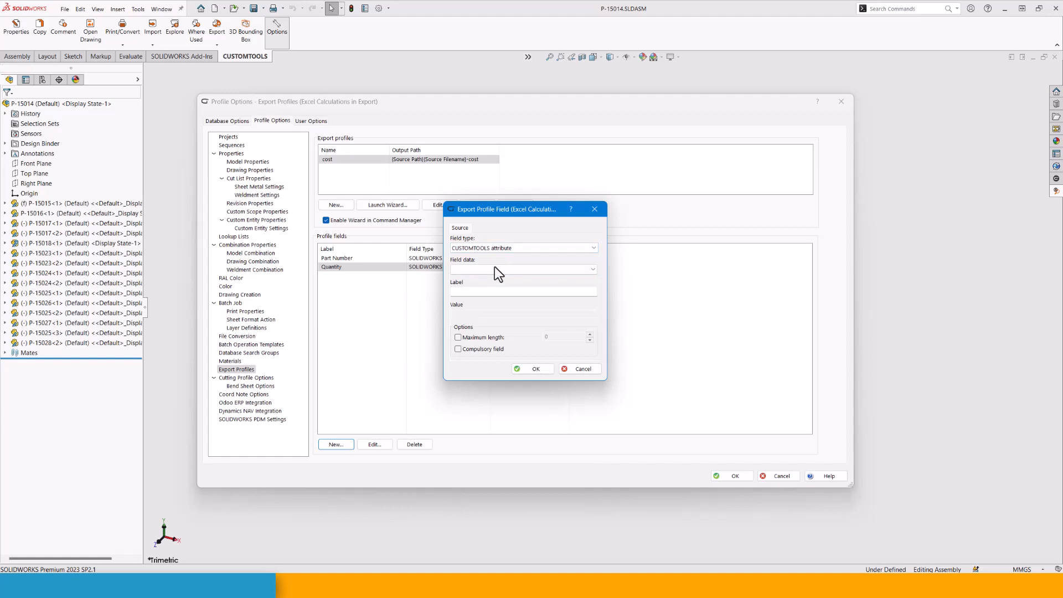
click(488, 280)
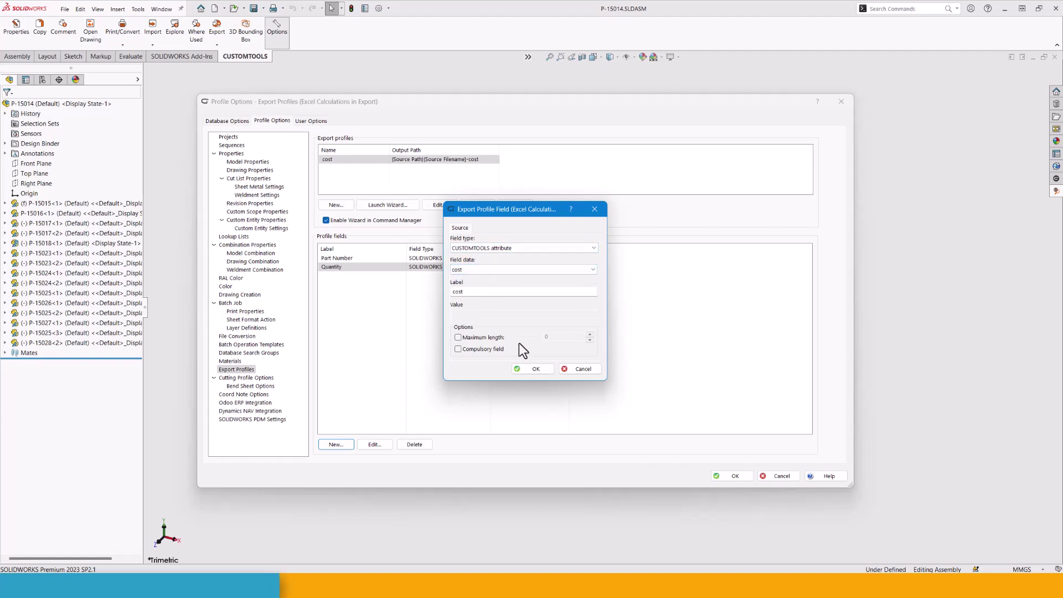
click(536, 370)
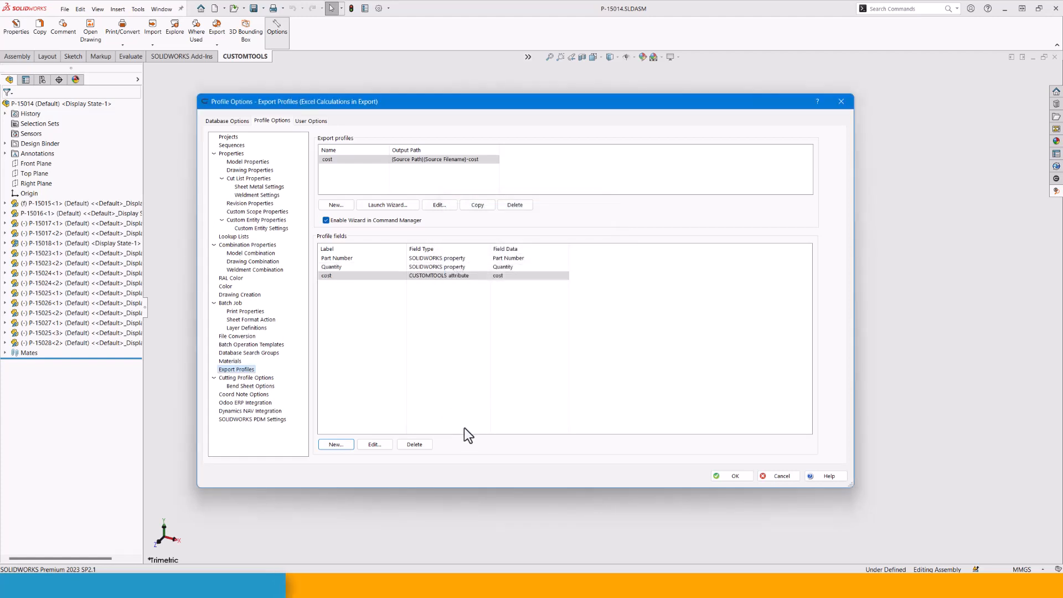
- Add a Value-type field labelled Total and close the profile options
click(339, 447)
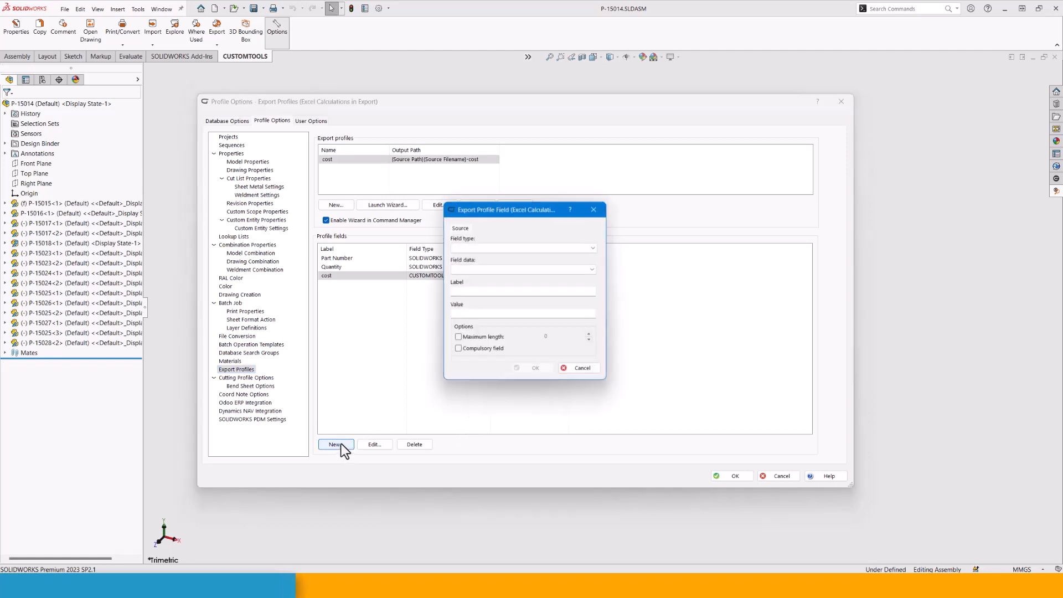
click(504, 247)
click(483, 277)
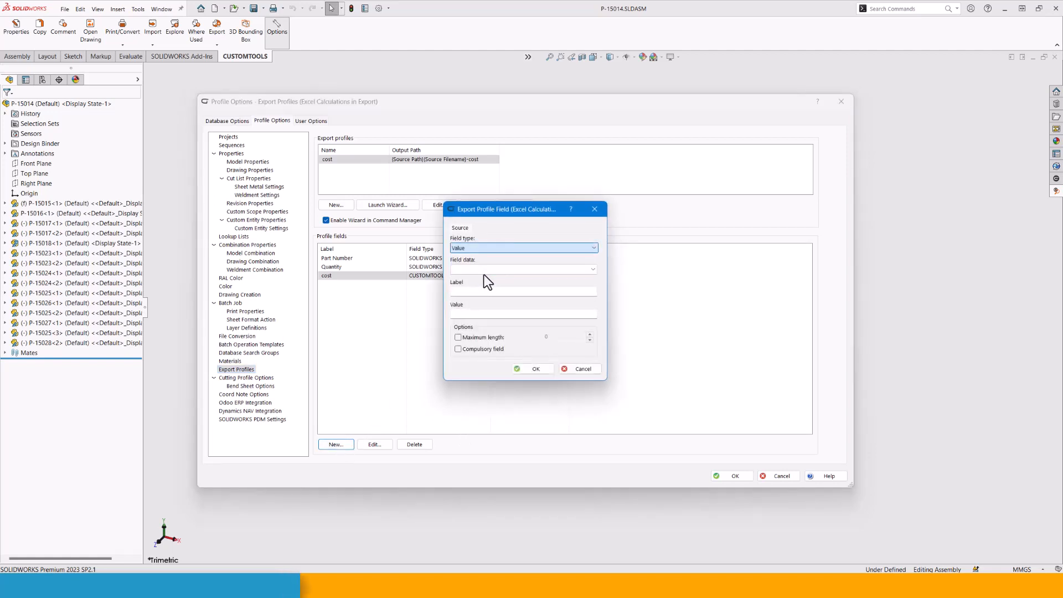
click(472, 292)
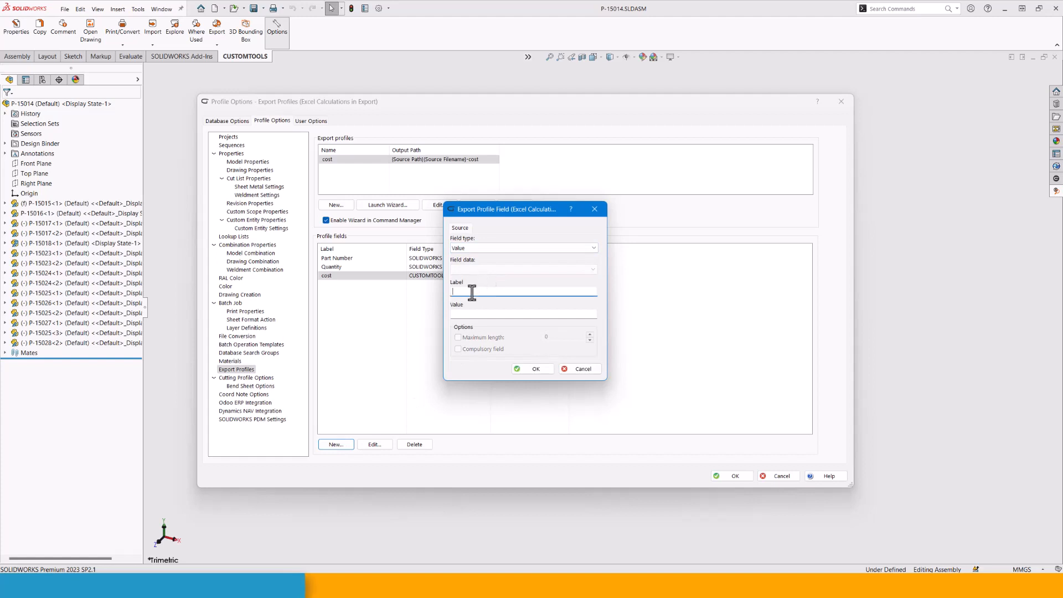
text(total)
click(538, 370)
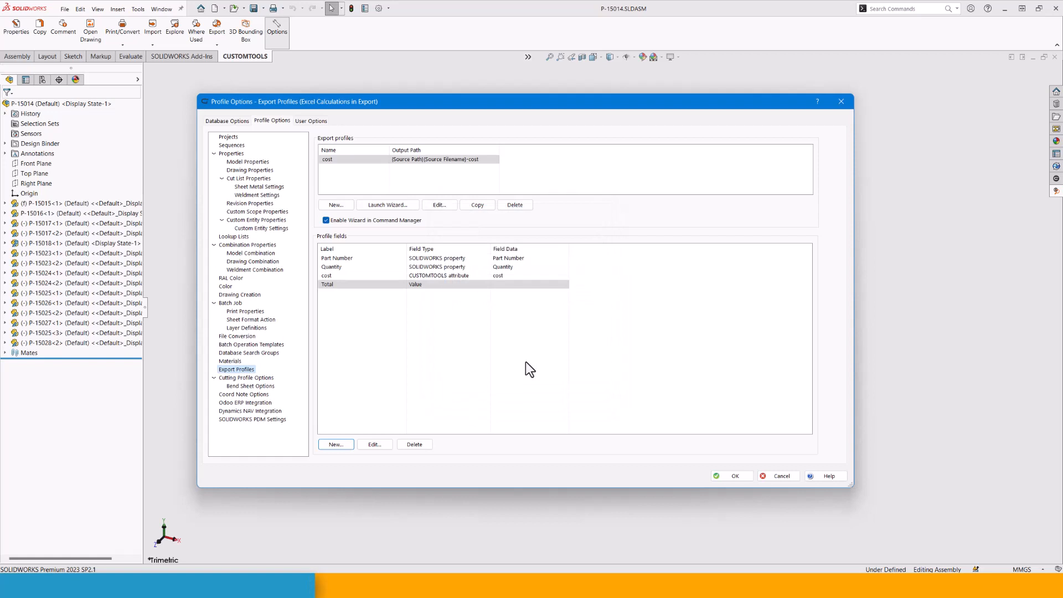
click(736, 477)
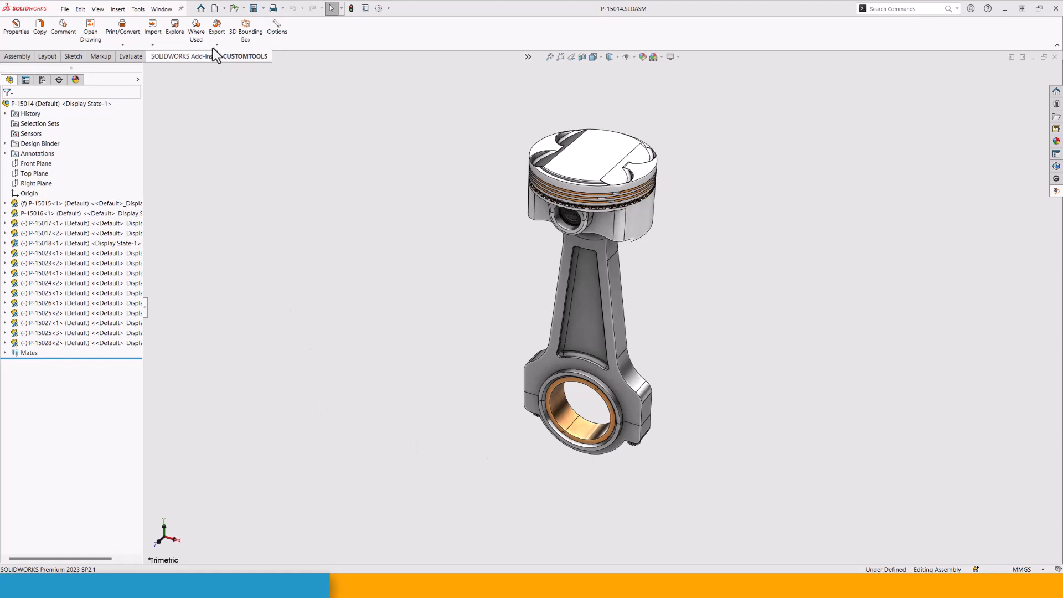
- Export the assembly with the cost profile to generate the P-15014-cost.xlsx report
click(221, 28)
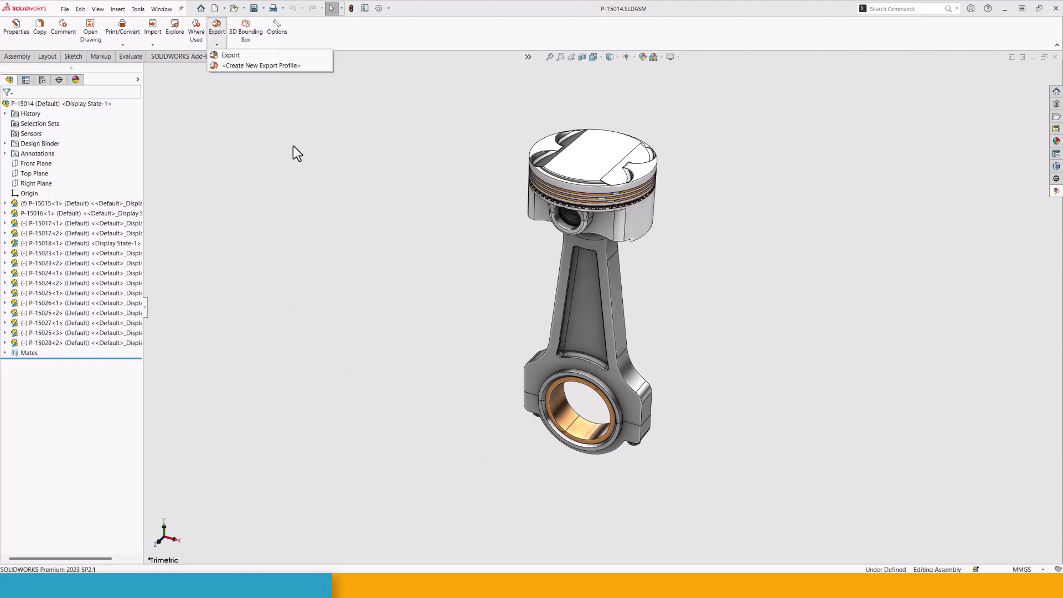
click(236, 55)
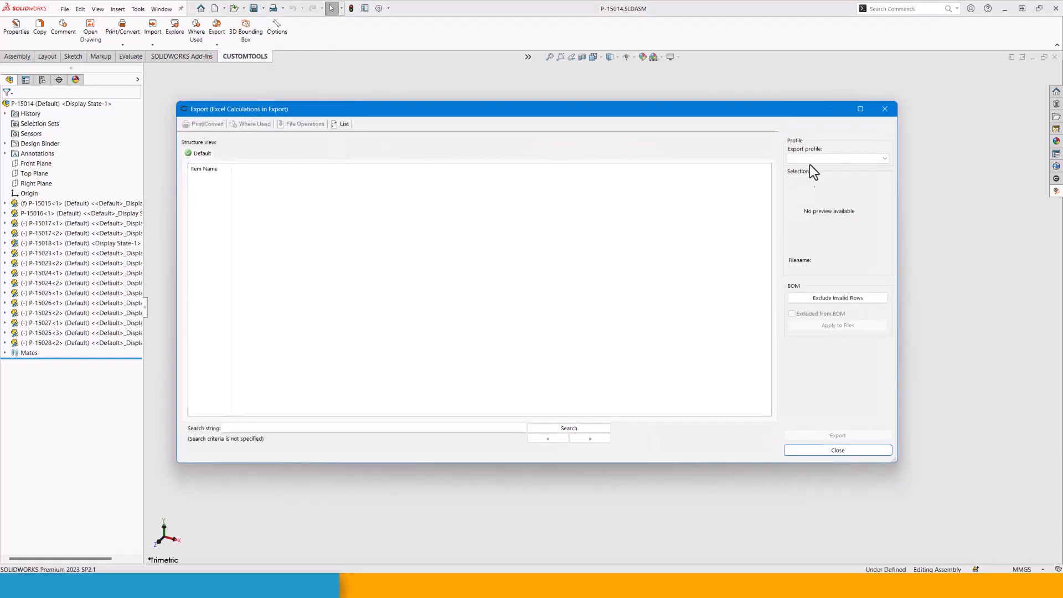
click(816, 159)
click(851, 435)
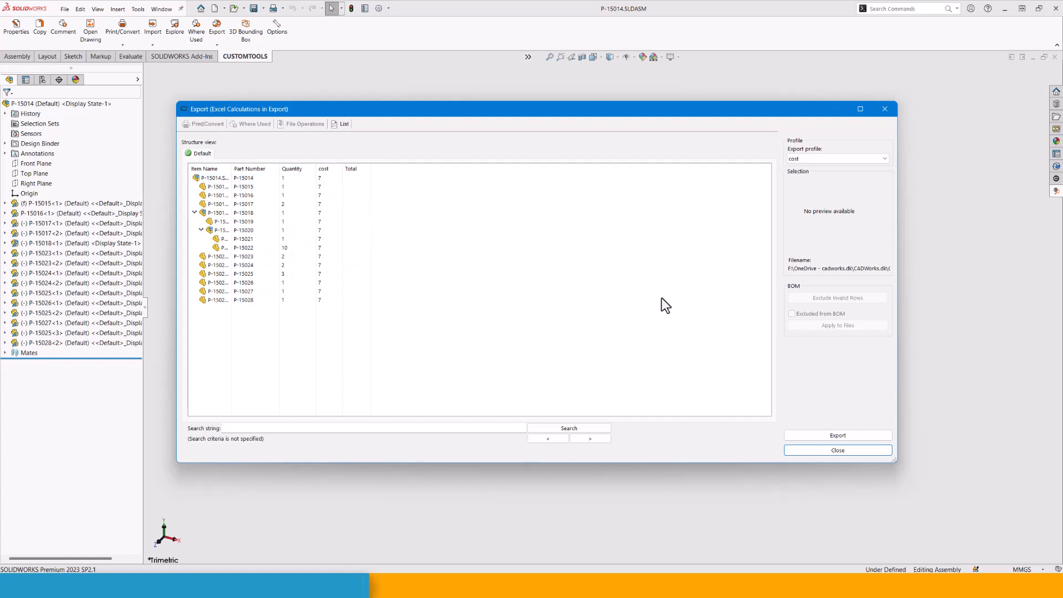
click(841, 436)
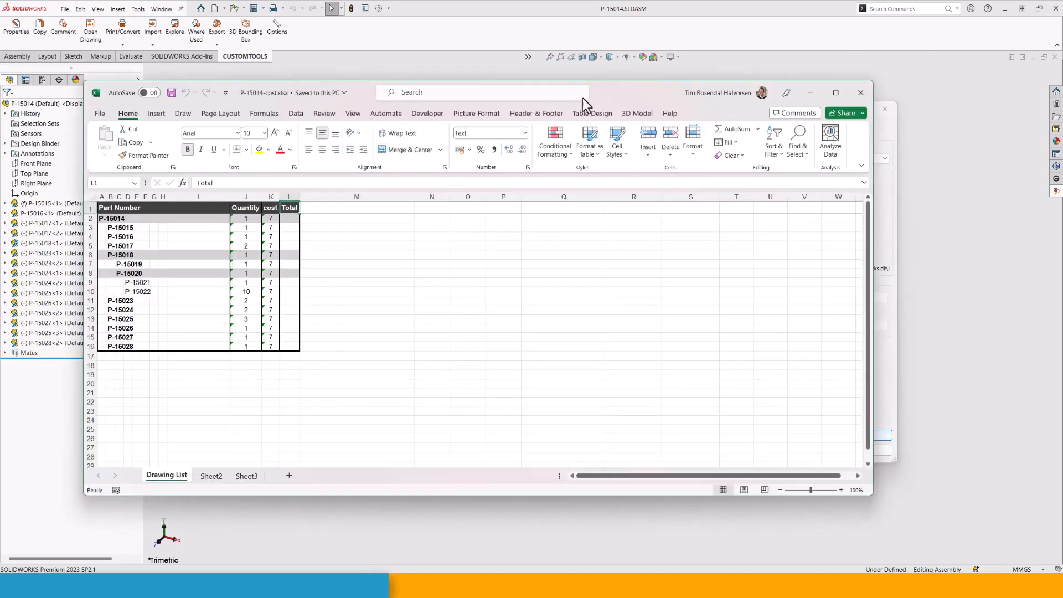
drag(583, 96, 649, 89)
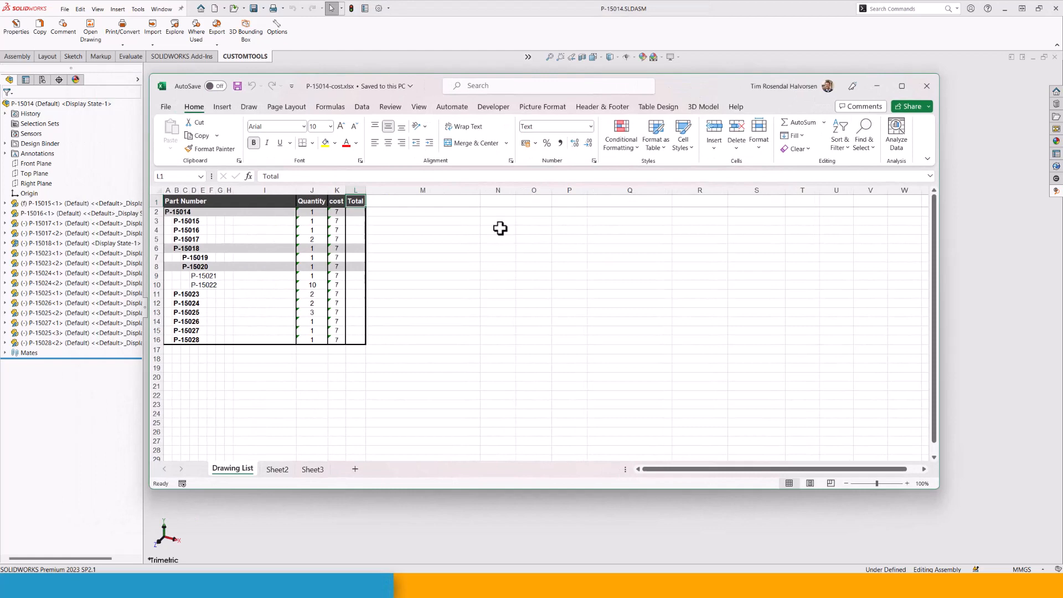
click(354, 216)
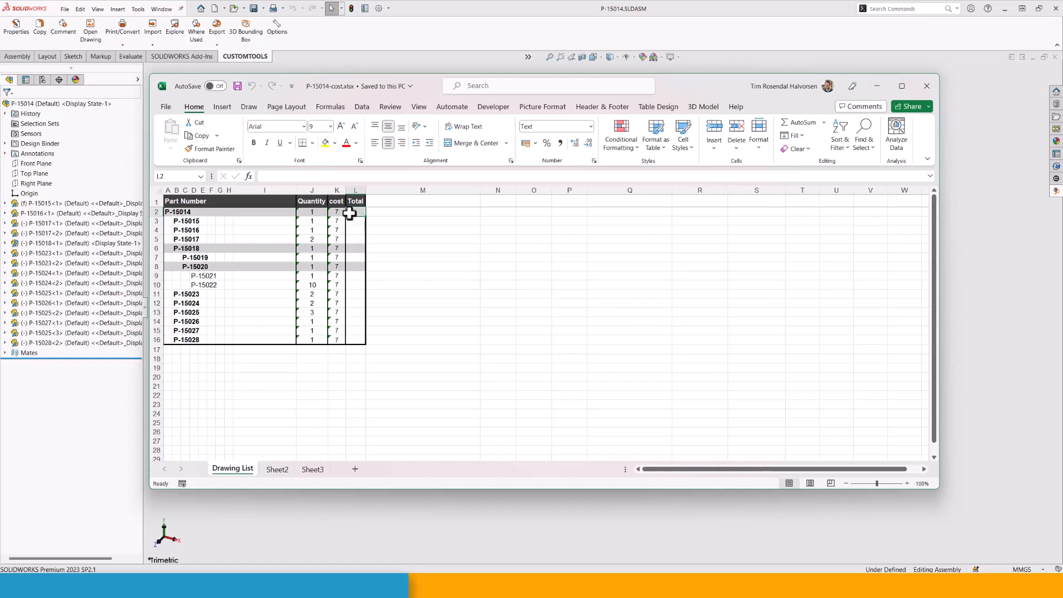
click(336, 213)
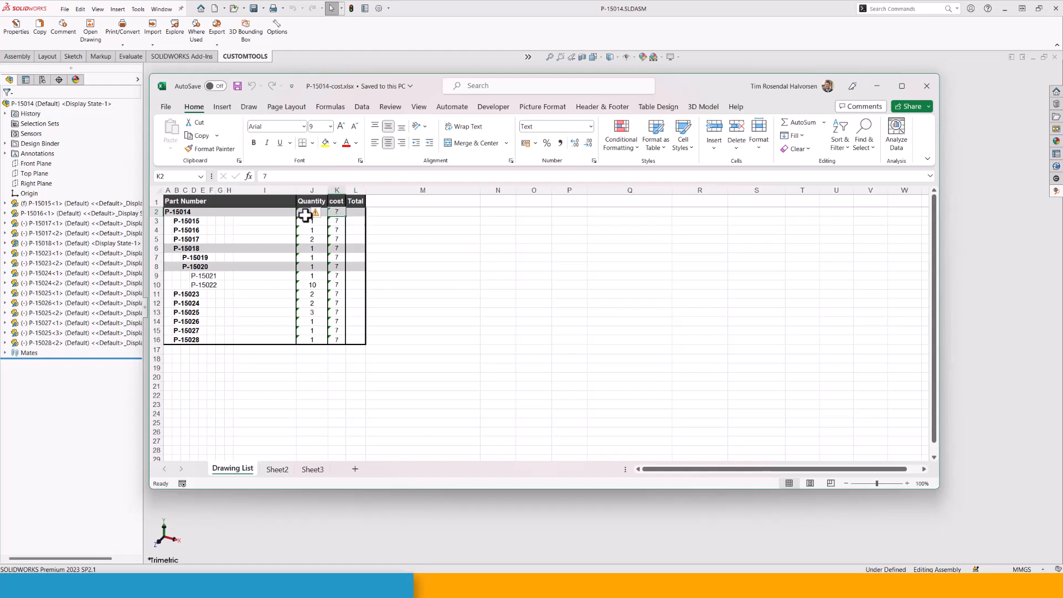
click(351, 215)
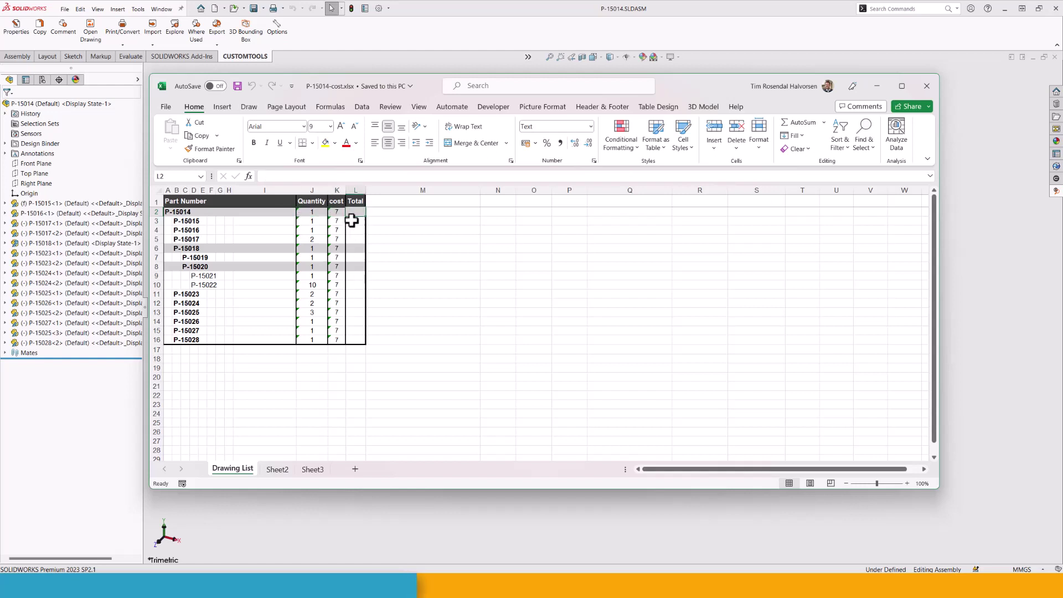
click(416, 285)
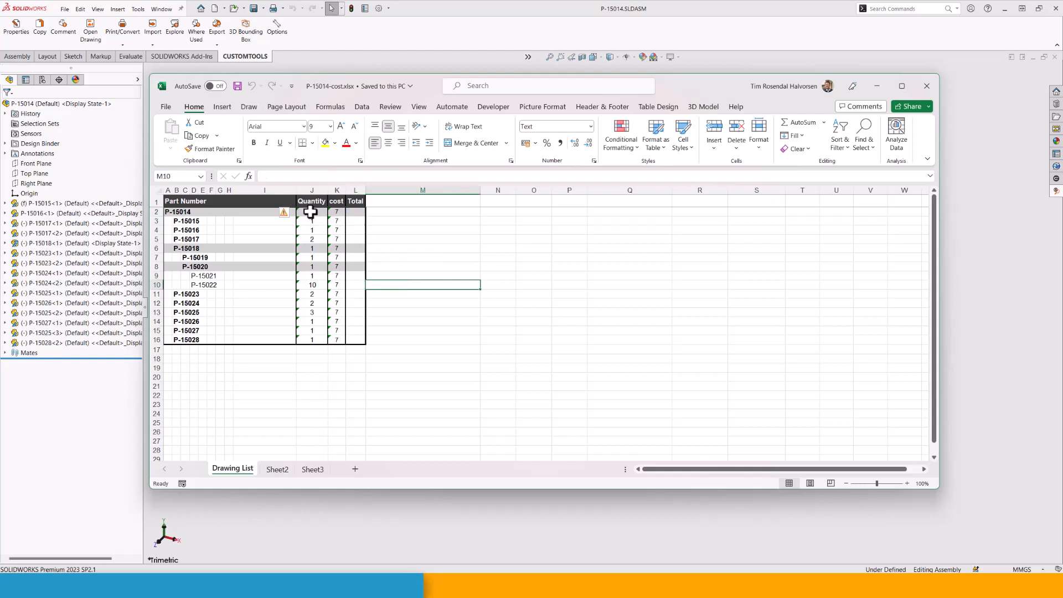
drag(310, 213, 351, 340)
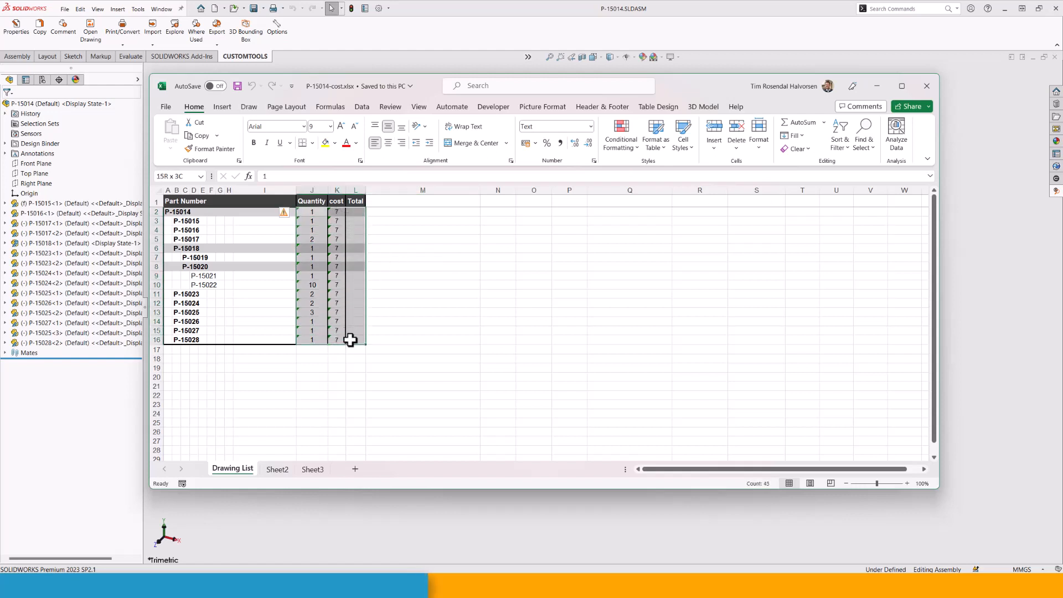
drag(351, 340, 358, 347)
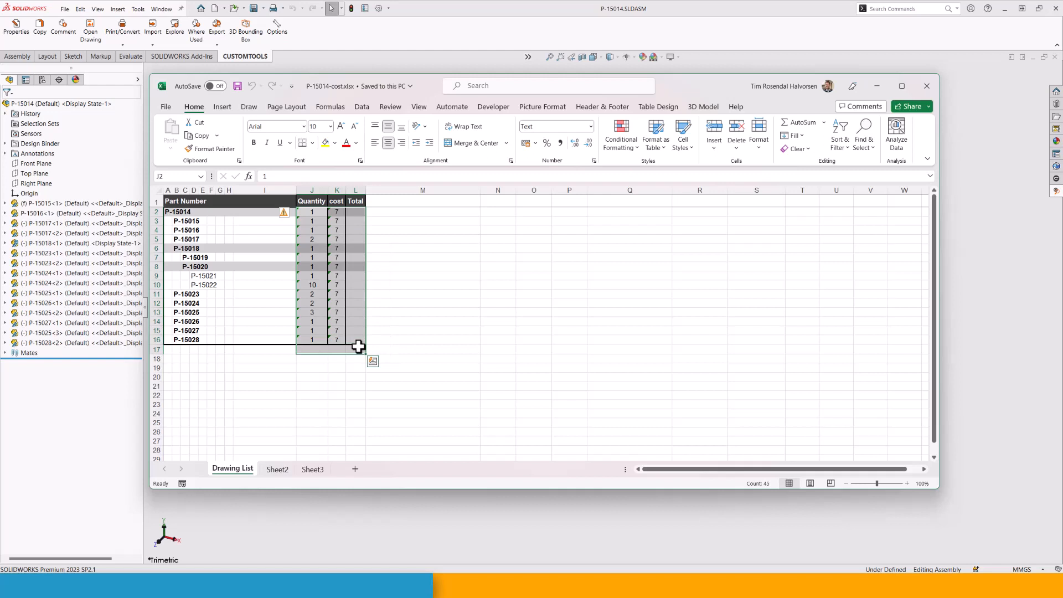
click(395, 331)
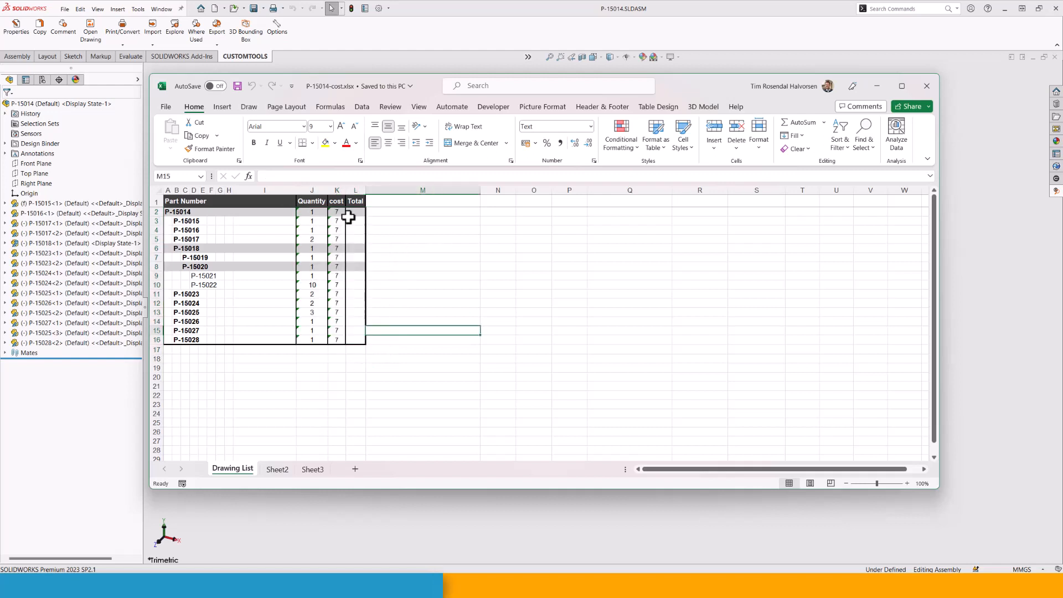
click(322, 213)
click(436, 240)
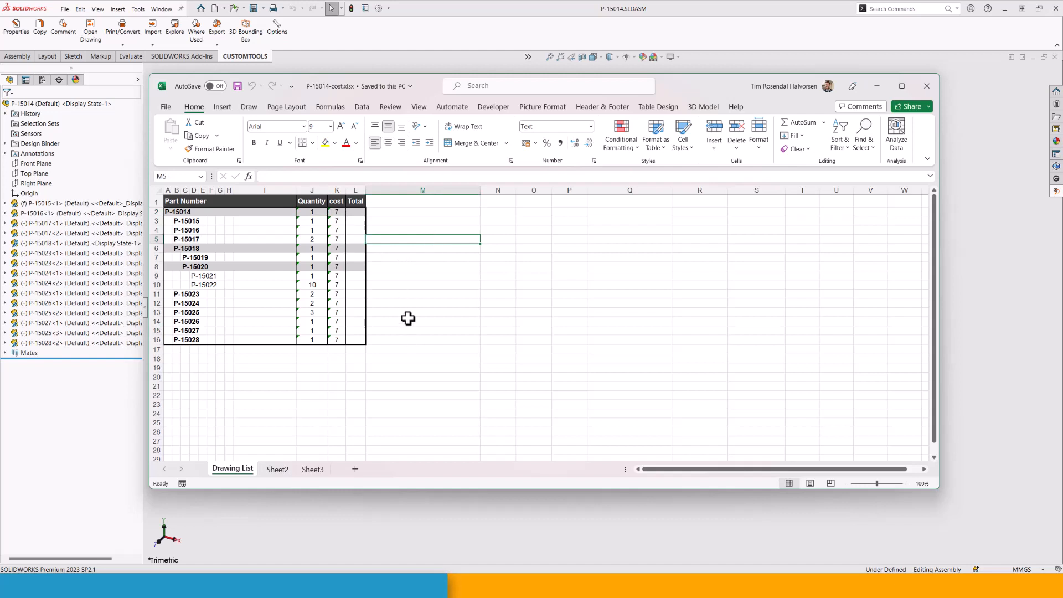
click(317, 189)
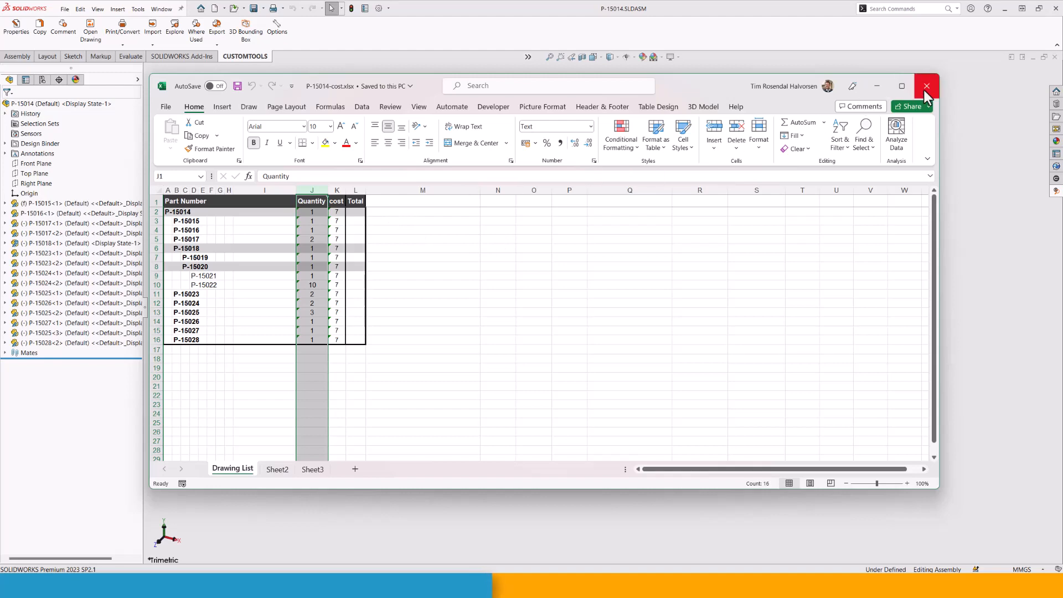
- Close Excel and the Export dialog, then open the cost export profile for editing
click(927, 87)
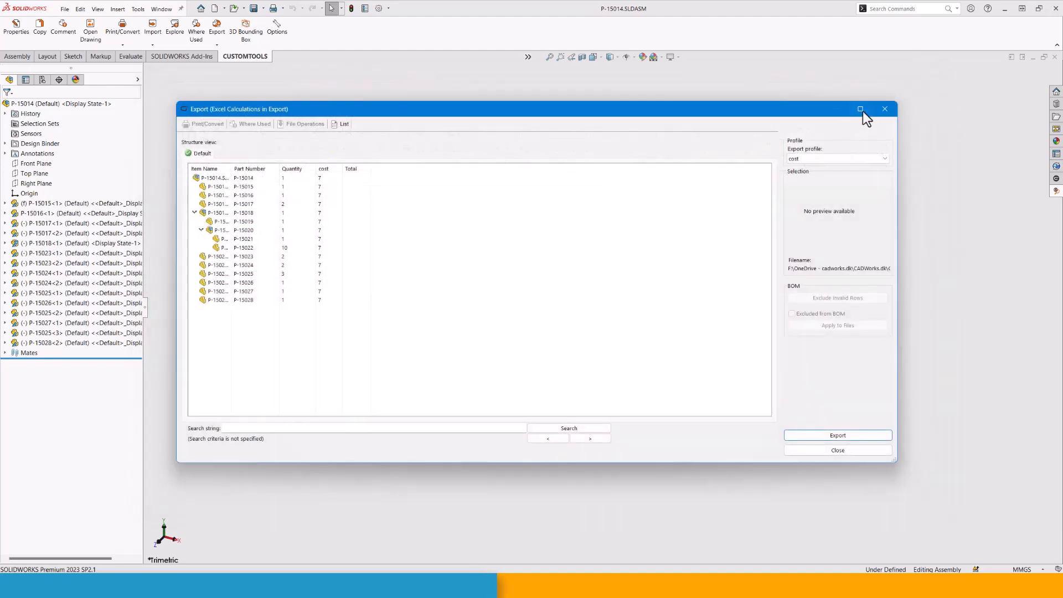
click(885, 110)
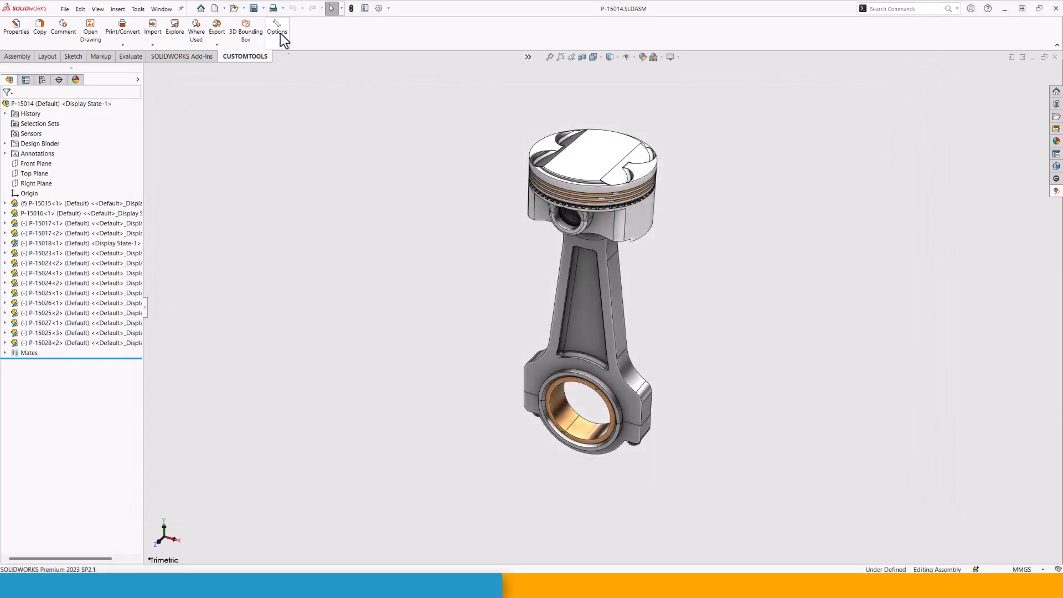
click(281, 33)
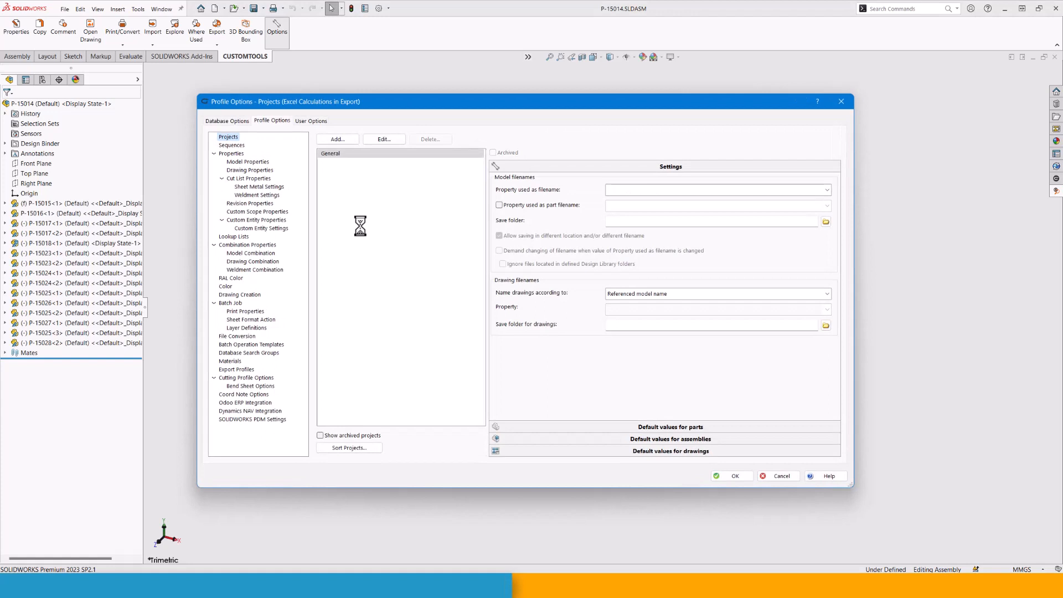
click(238, 370)
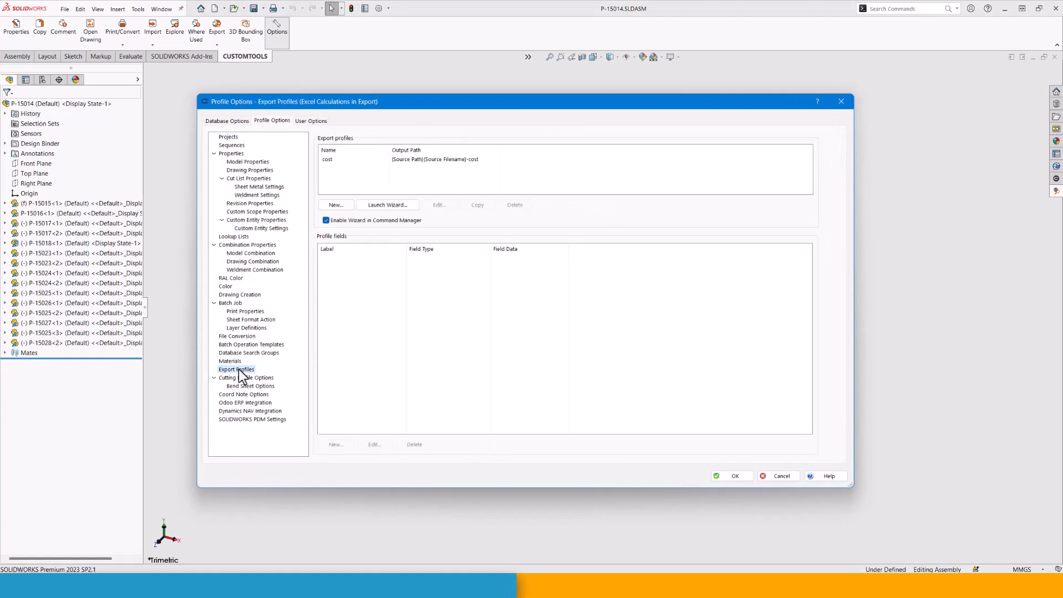
click(341, 157)
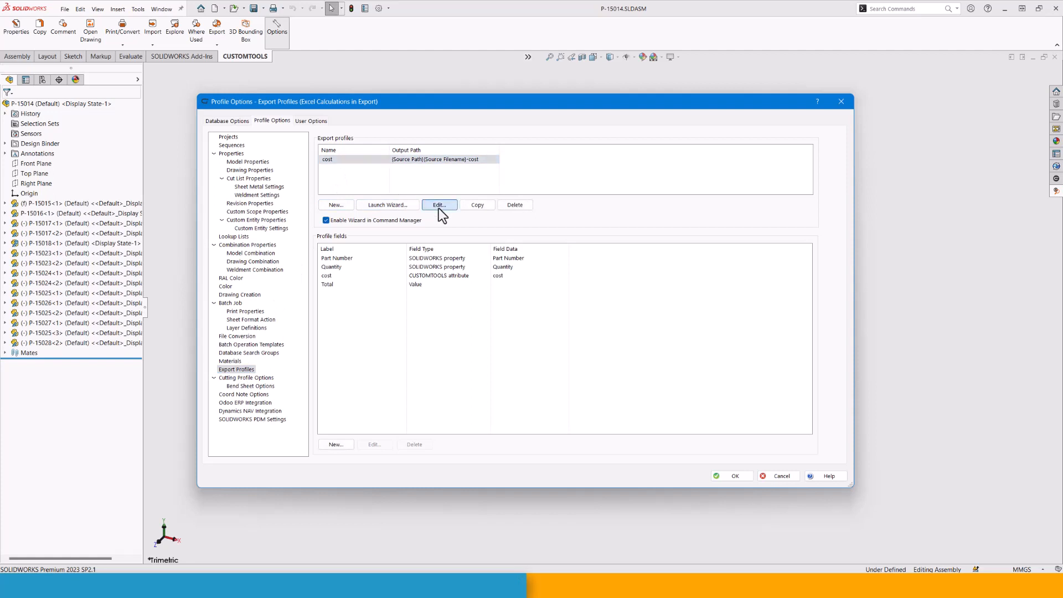
click(438, 206)
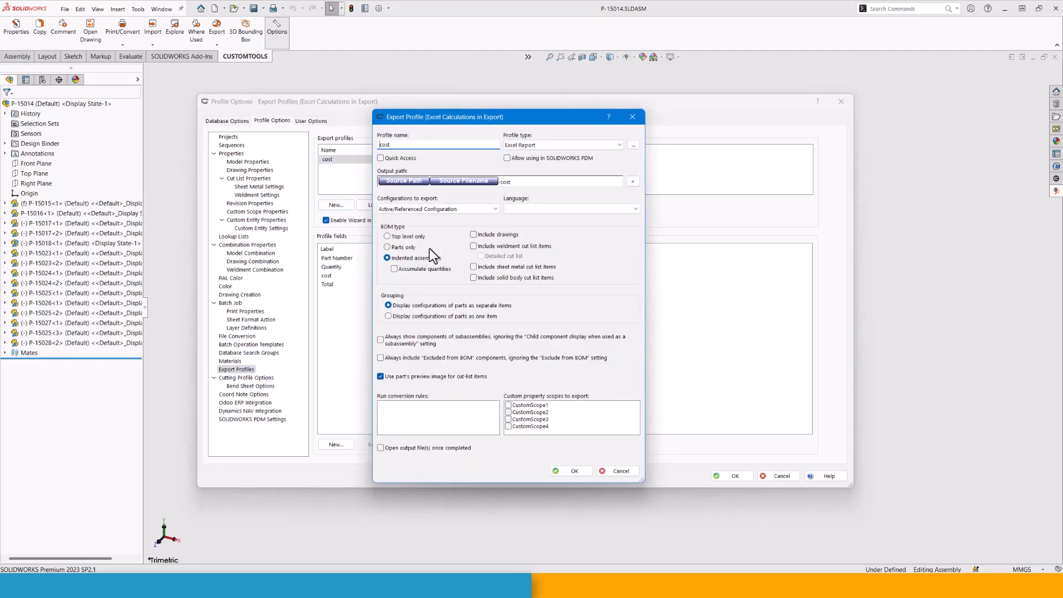
- Download the cost profile's Excel report template as costing.xlsx in the Piston folder
click(633, 145)
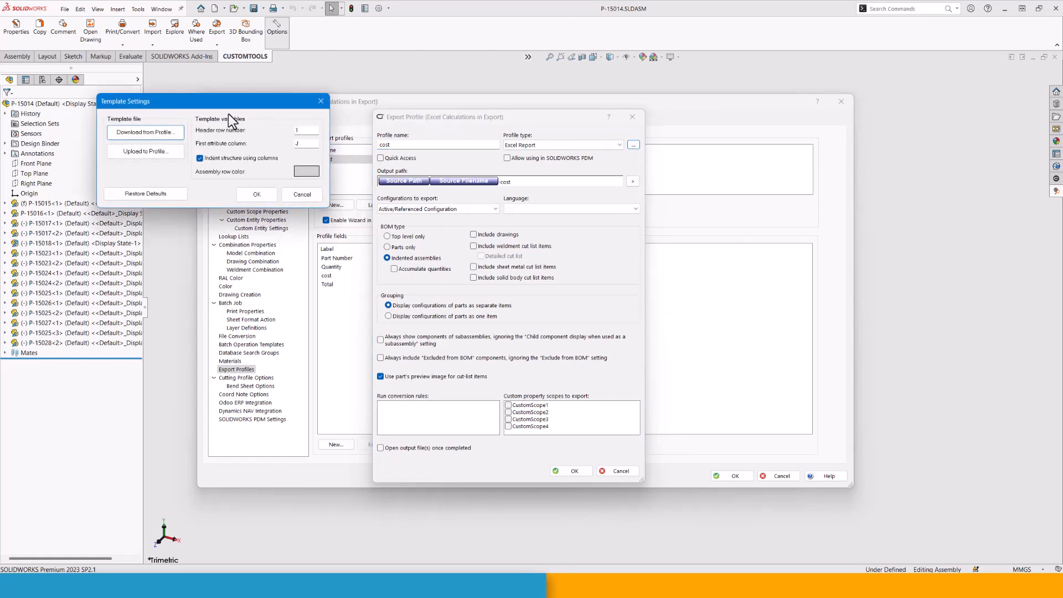
click(170, 139)
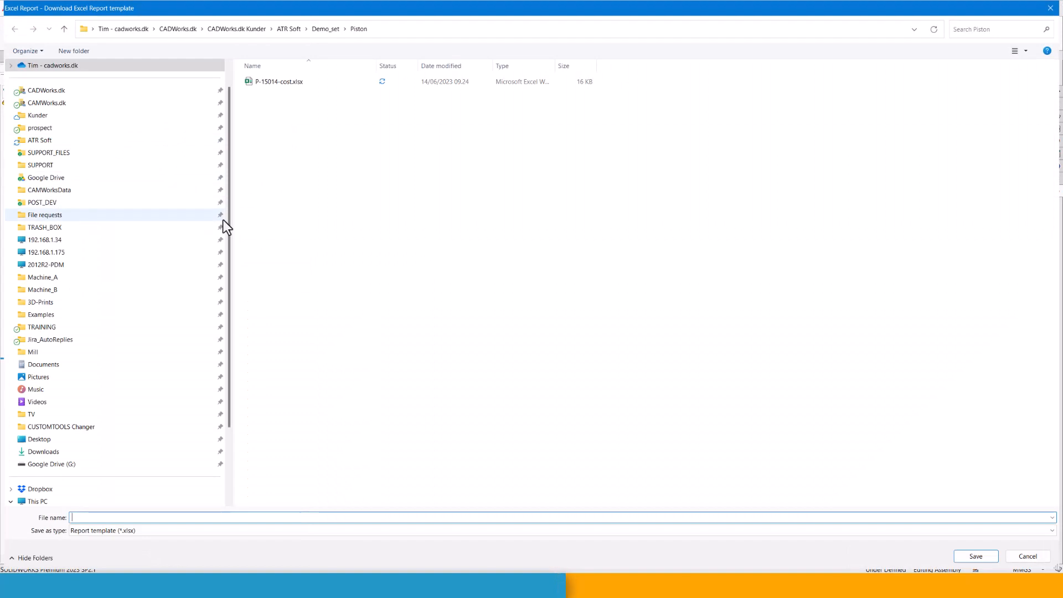
text(cost)
text(ing)
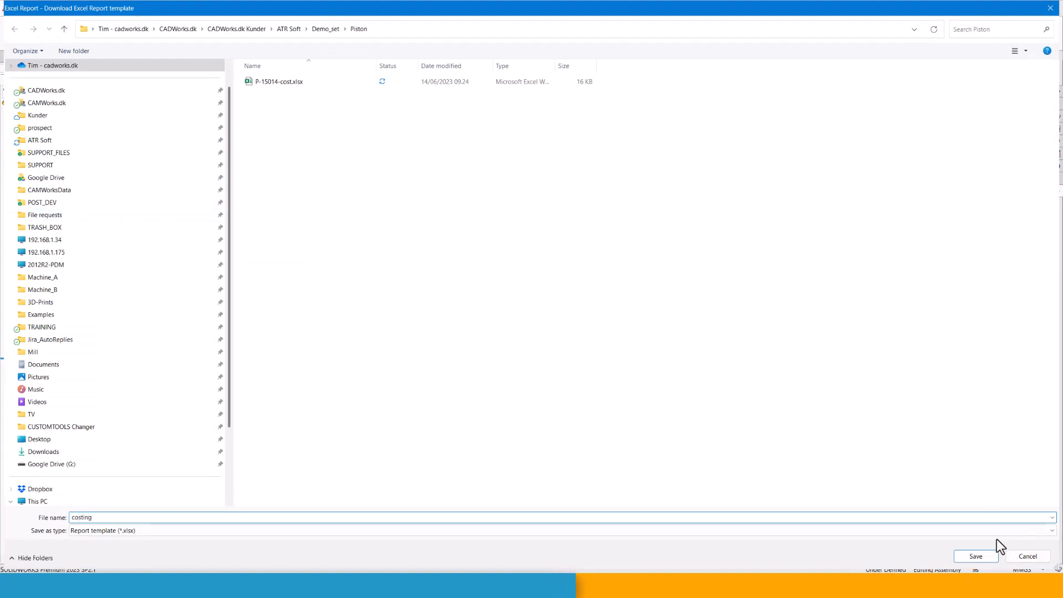
click(977, 557)
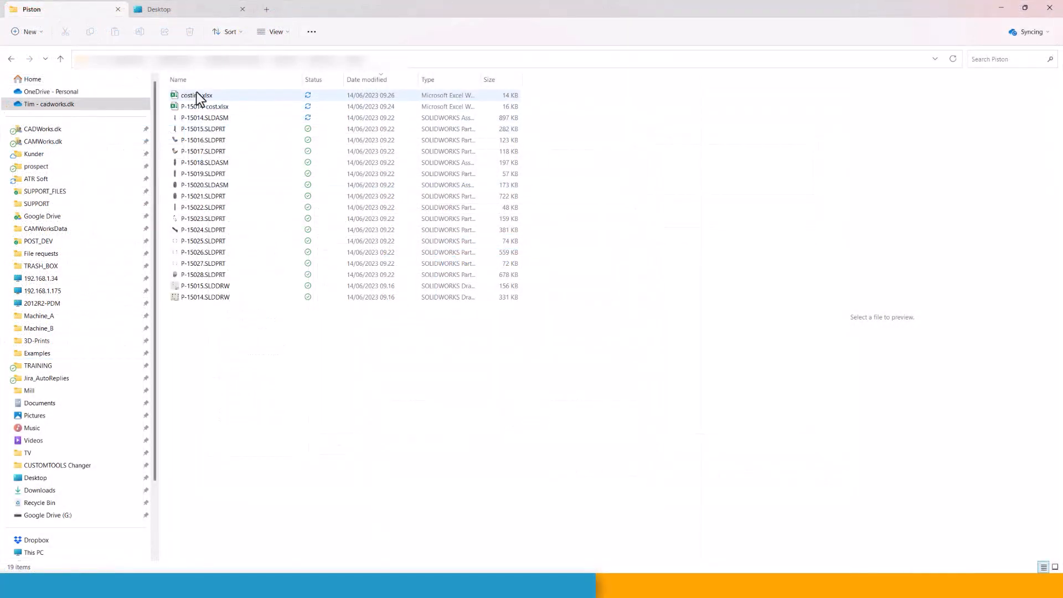
- Set columns J:L of costing.xlsx to General format, save the workbook and close Excel
double_click(207, 95)
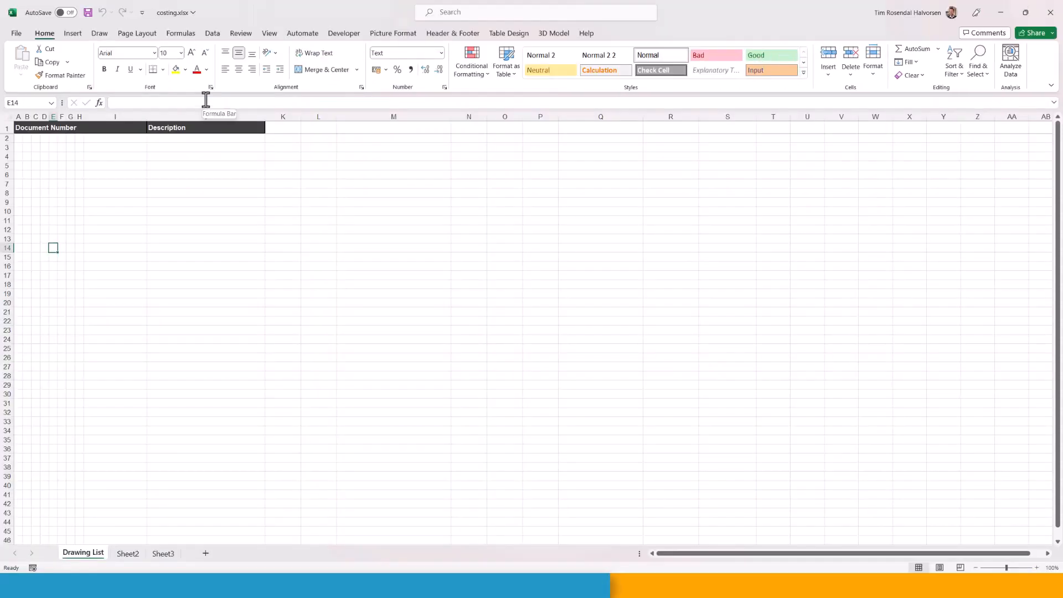
click(195, 117)
drag(194, 117, 325, 120)
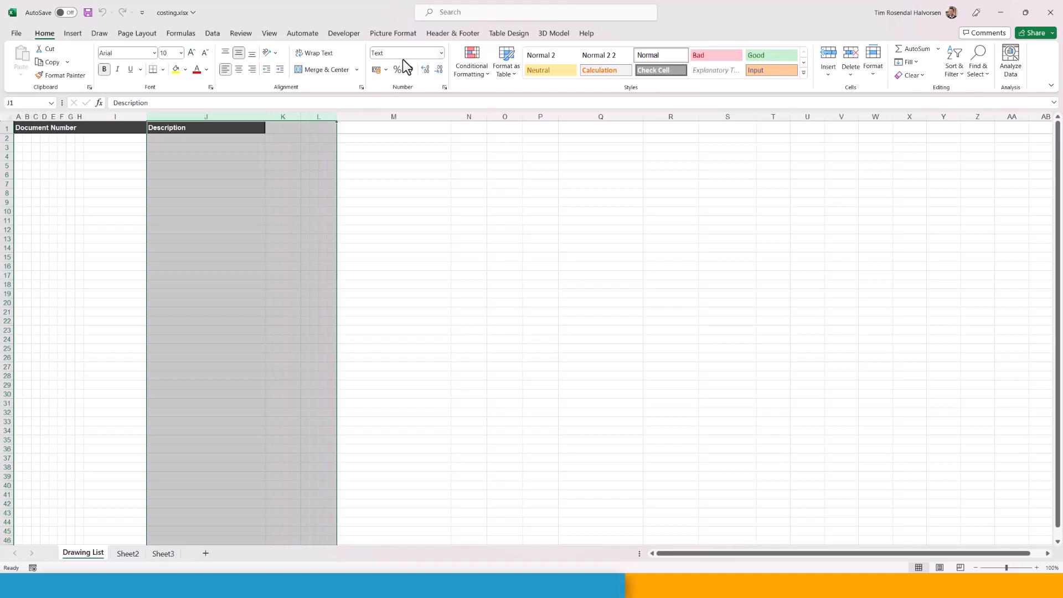
click(441, 53)
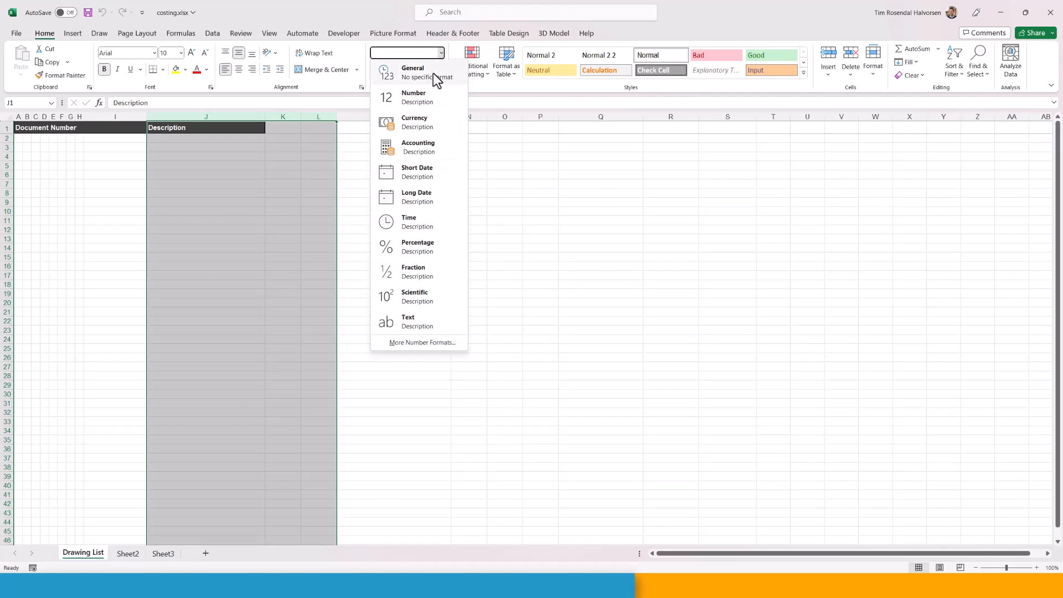
click(434, 77)
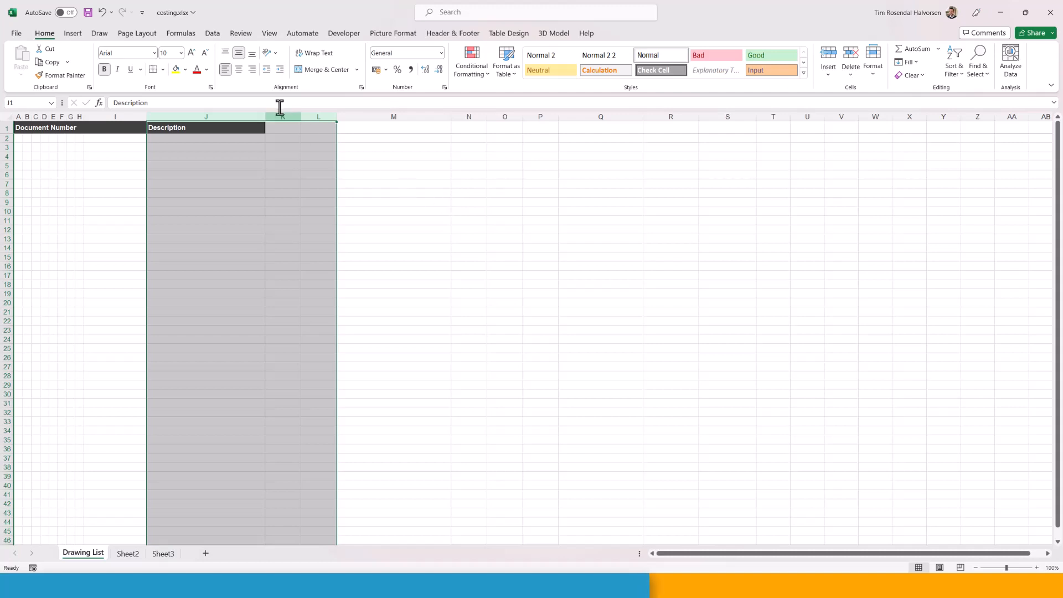
click(87, 13)
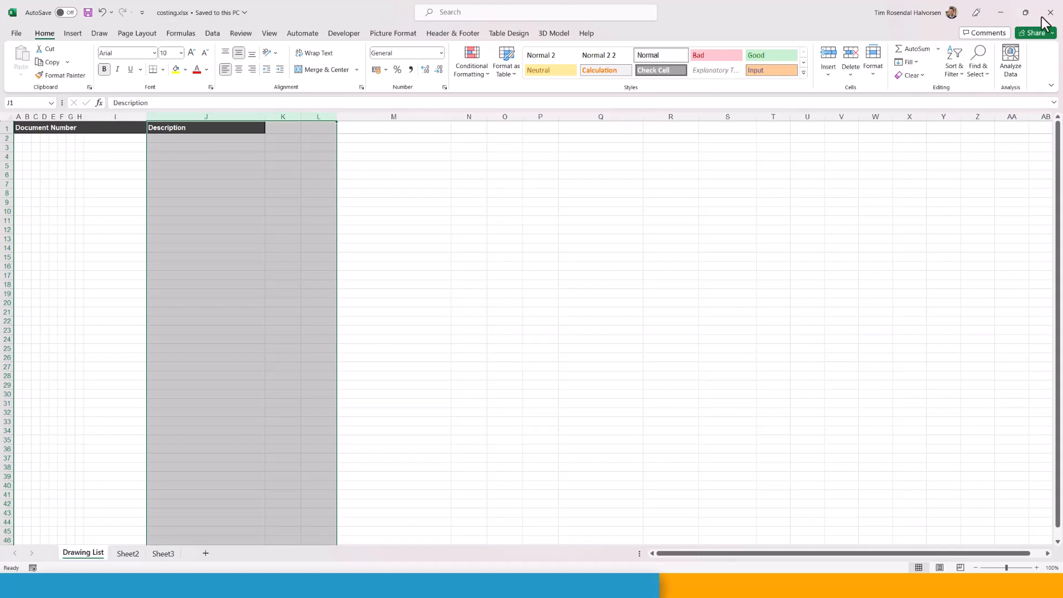
click(1050, 11)
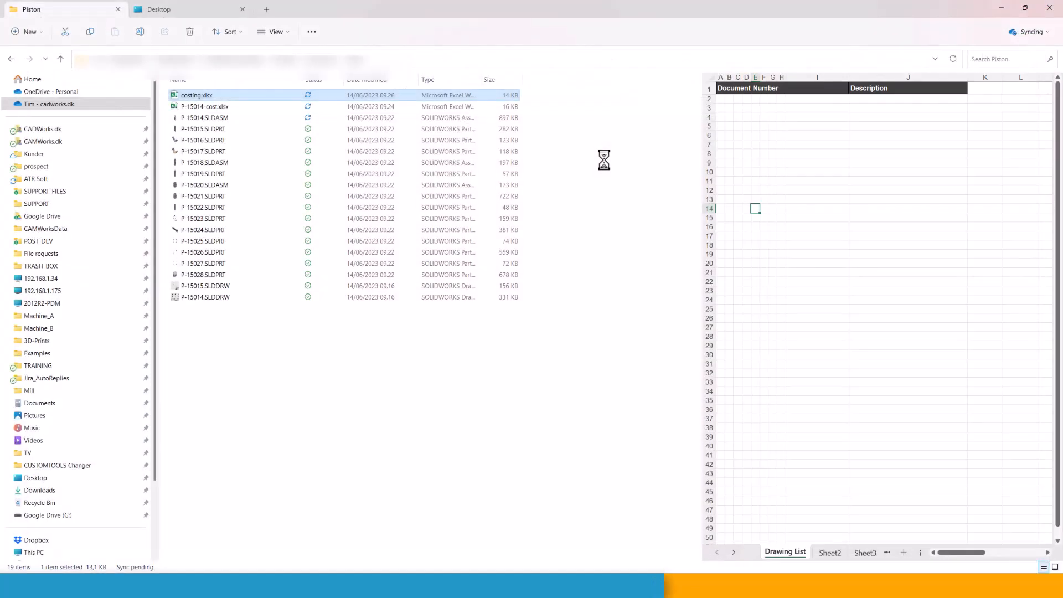
- Upload the edited costing.xlsx as the cost profile's report template and confirm
click(1001, 10)
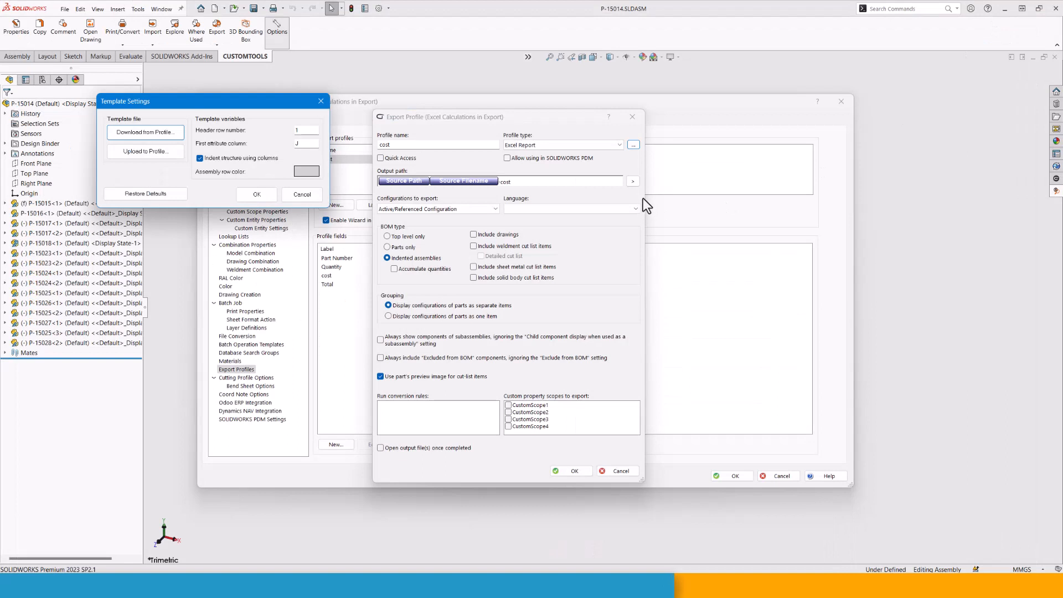
click(153, 153)
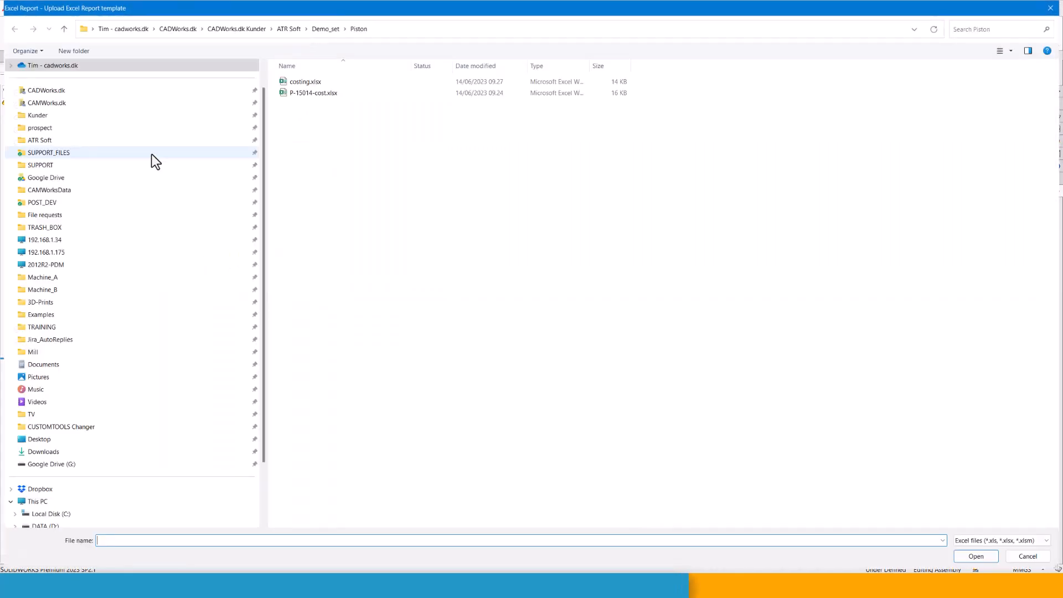
click(305, 83)
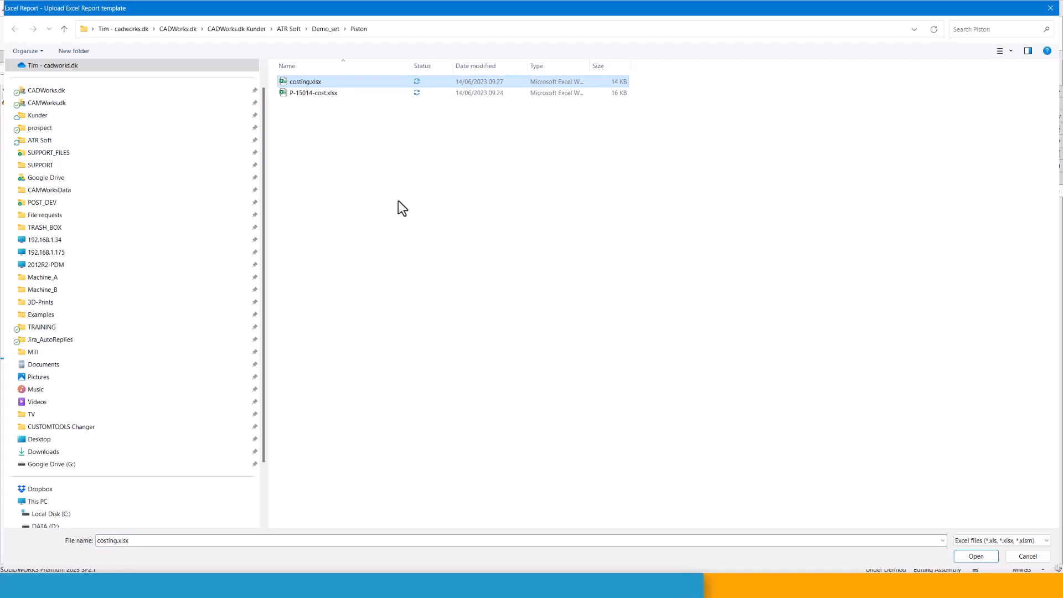
click(977, 554)
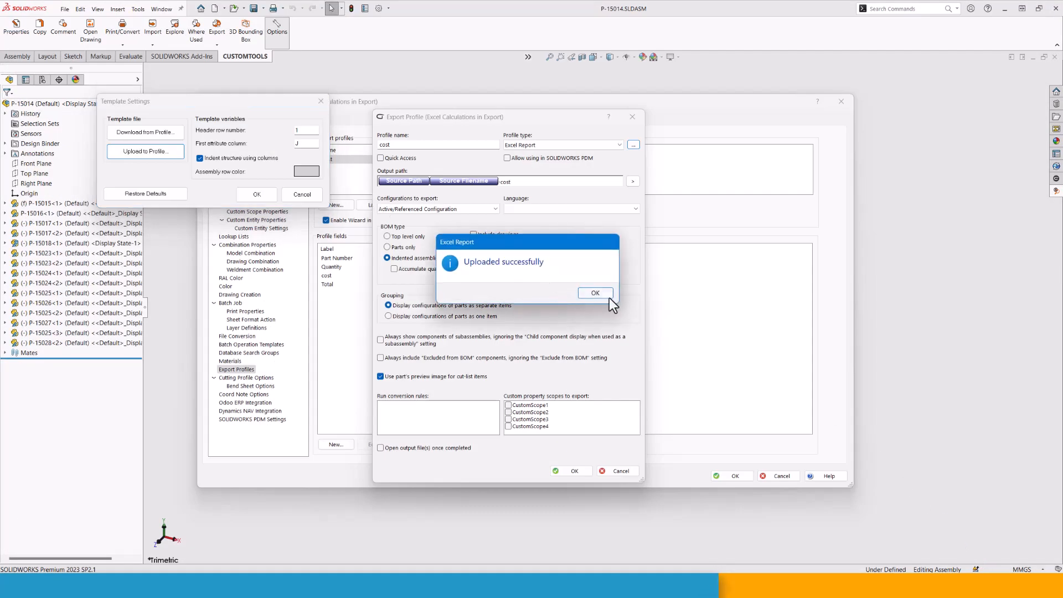
click(595, 293)
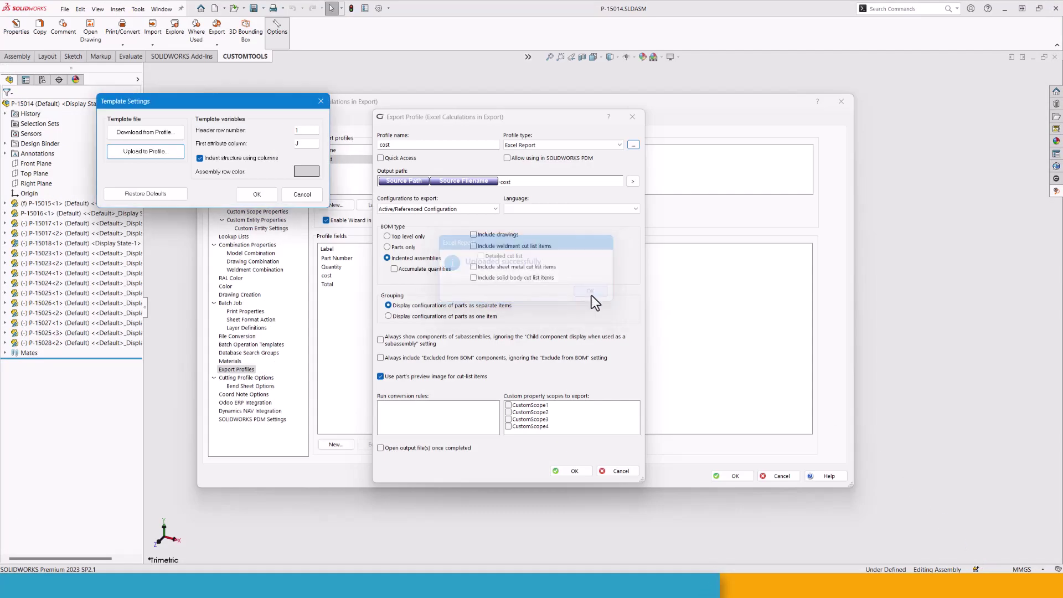
click(258, 196)
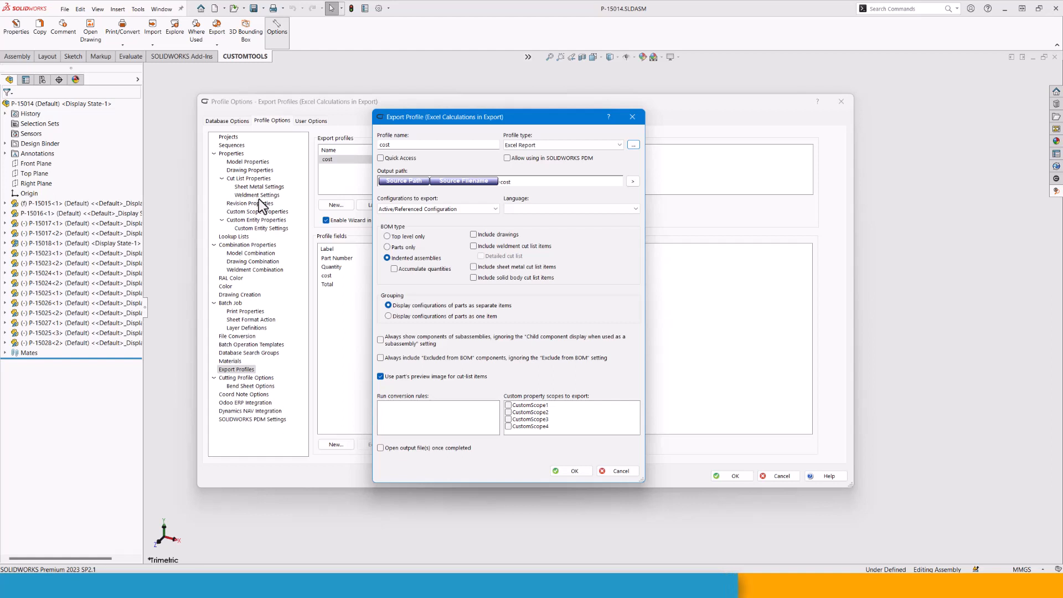
- Keep the Total field's INDIRECT formula multiplying columns K and J and save the profile options
click(568, 475)
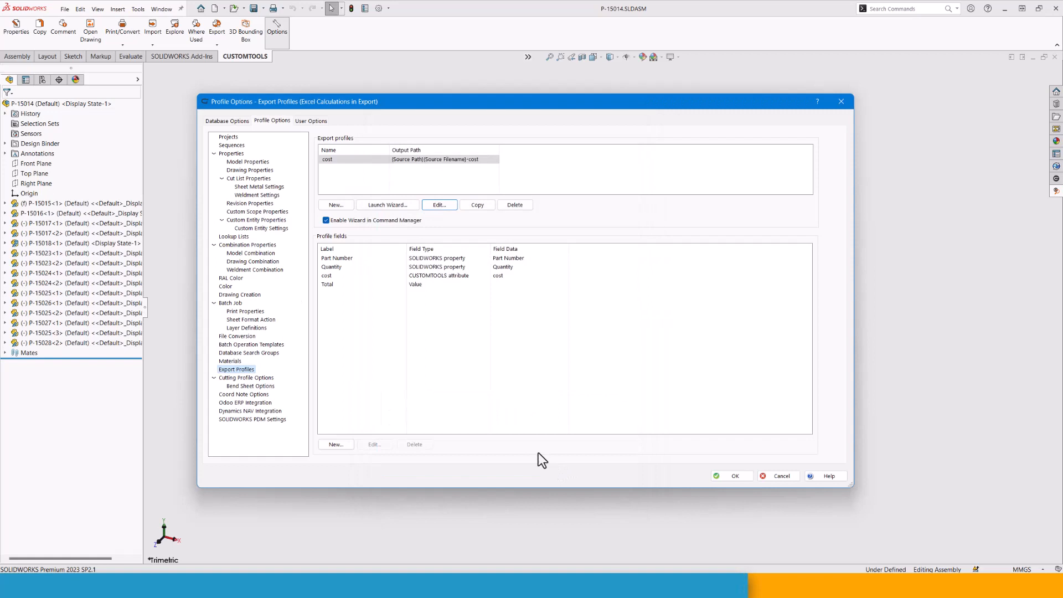
click(355, 285)
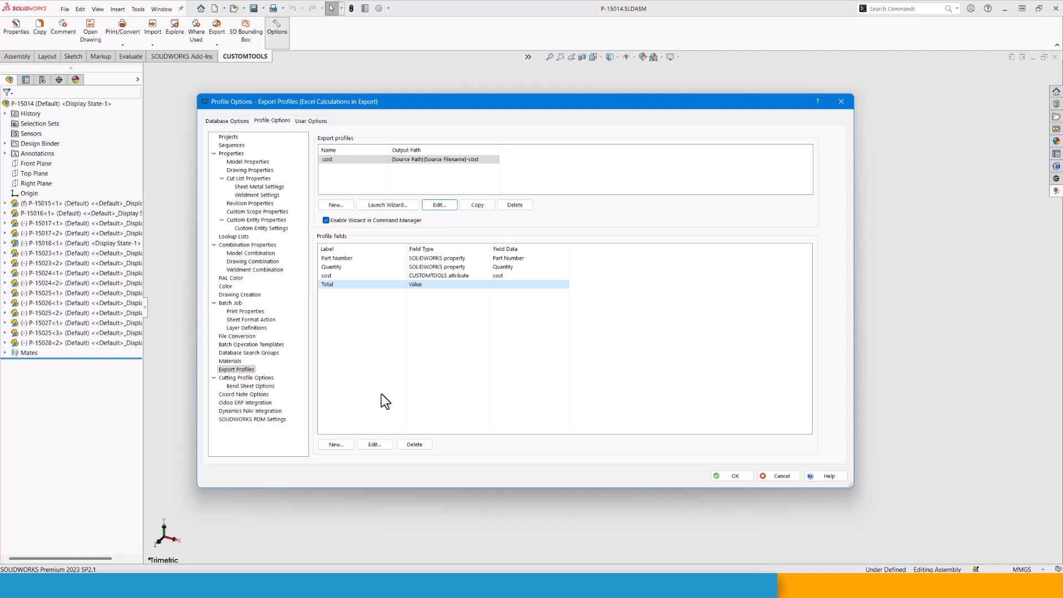
click(376, 447)
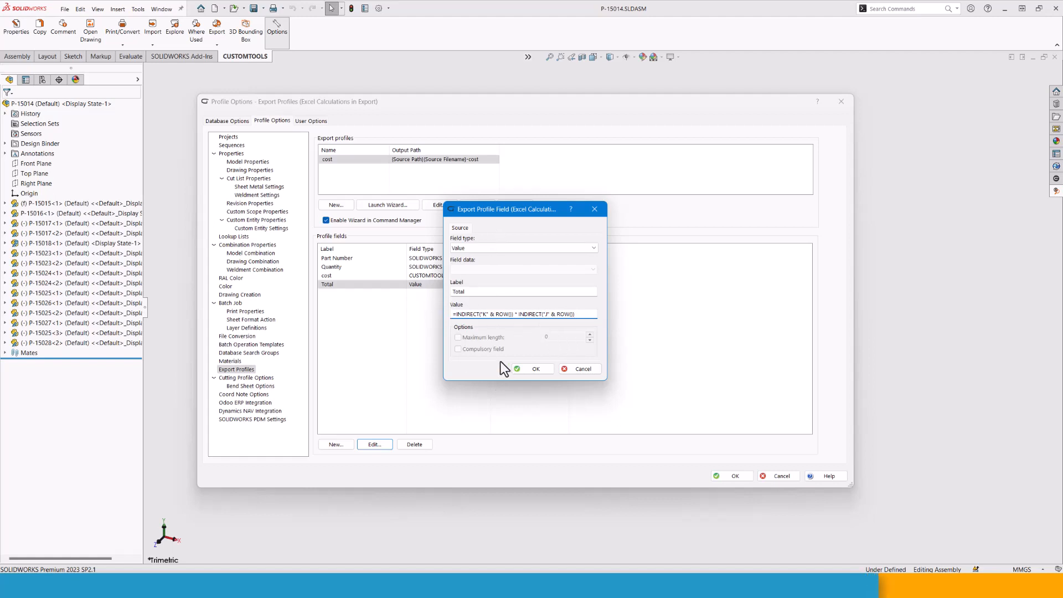
click(544, 368)
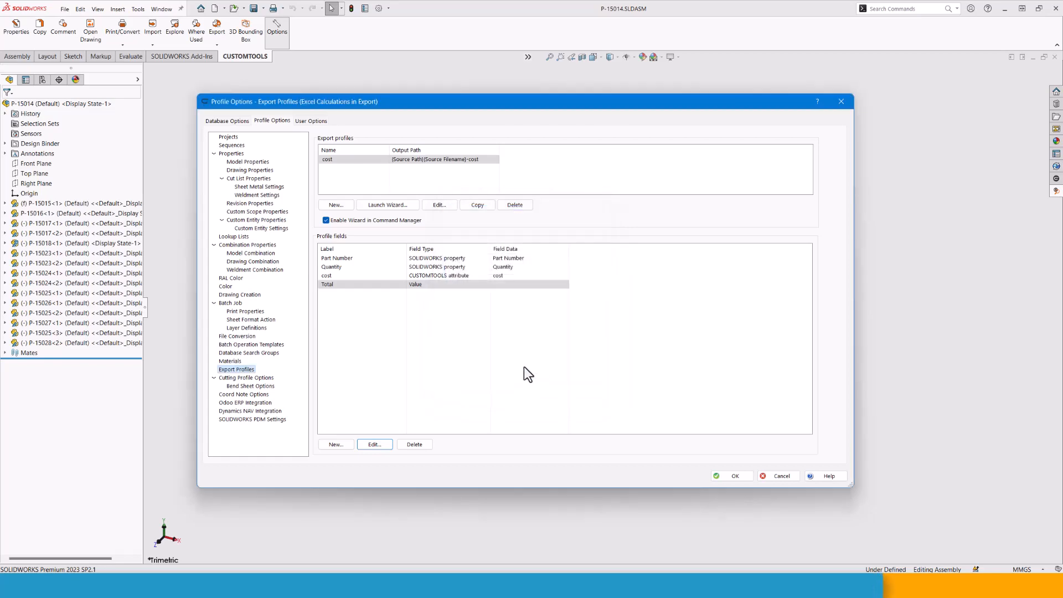
click(737, 476)
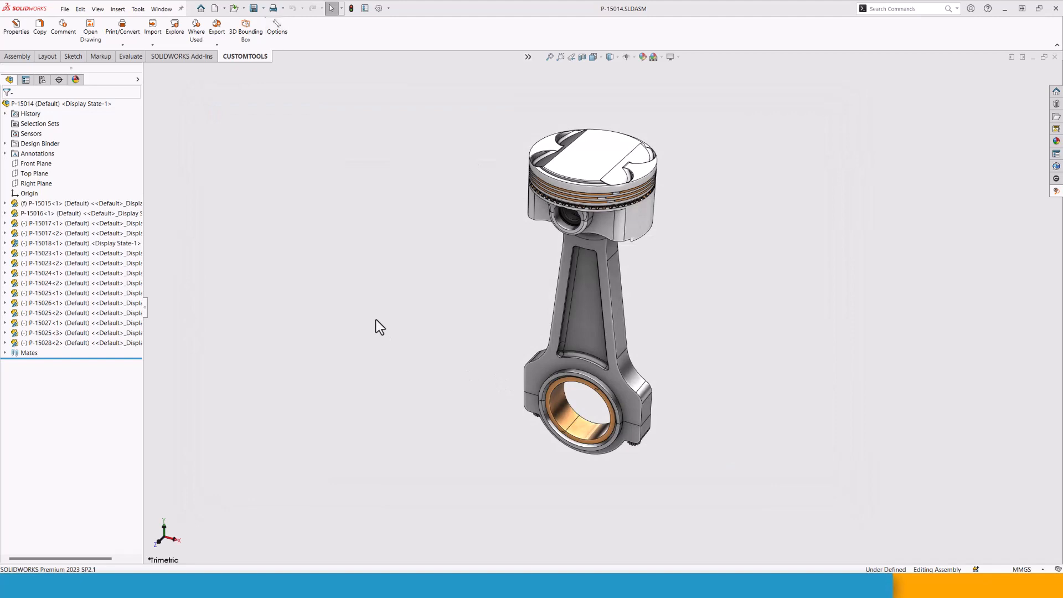
- Start a CUSTOMTOOLS export with the cost profile and inspect the Total column formulas
click(217, 46)
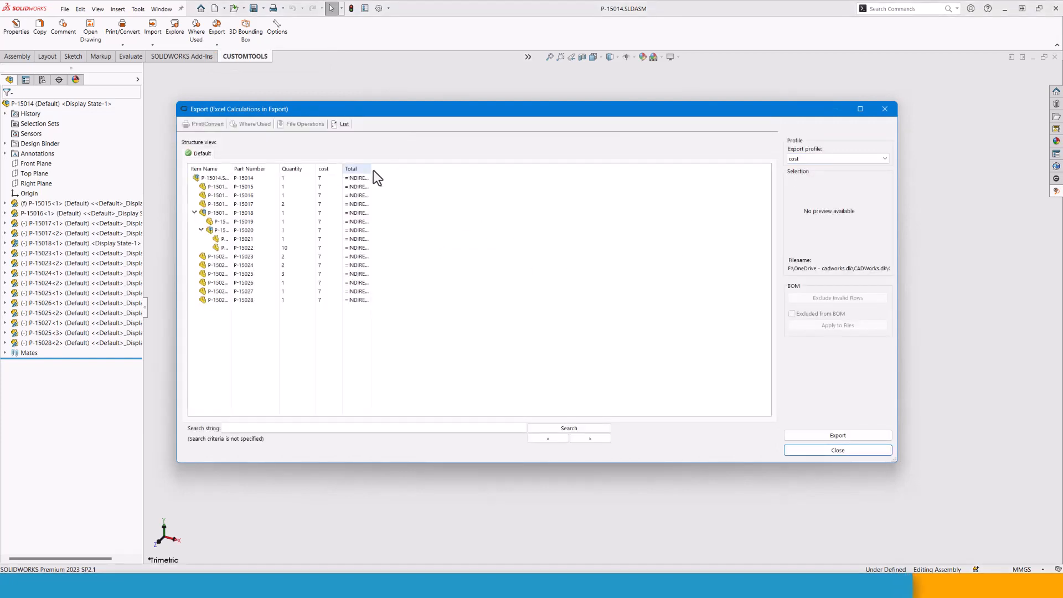
drag(373, 170, 507, 169)
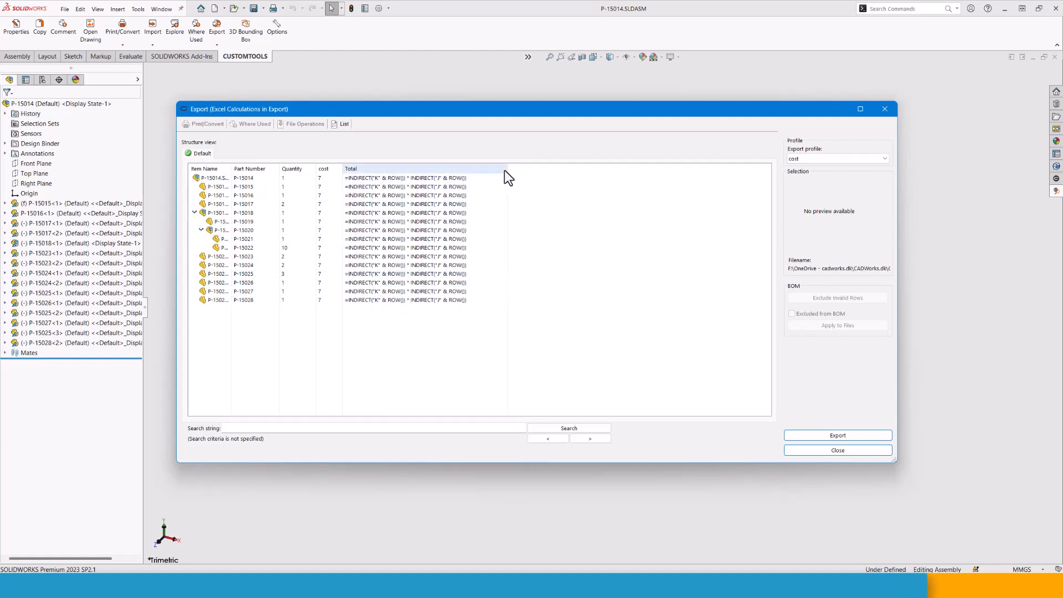
drag(498, 169, 396, 170)
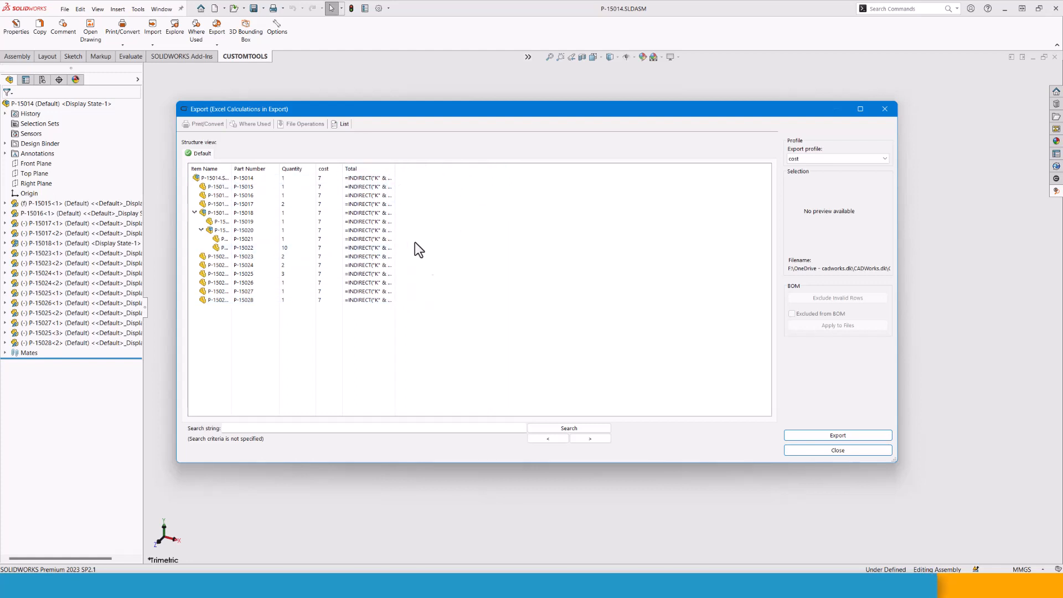
- Export the structure to Excel, overwriting the existing P-15014-cost.xlsx report
click(834, 436)
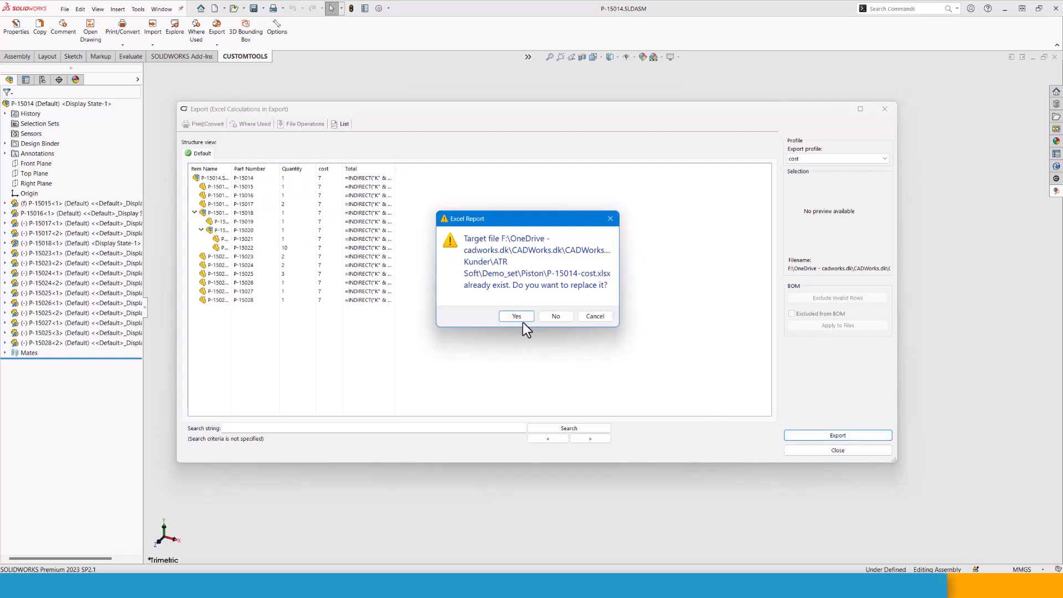
click(518, 316)
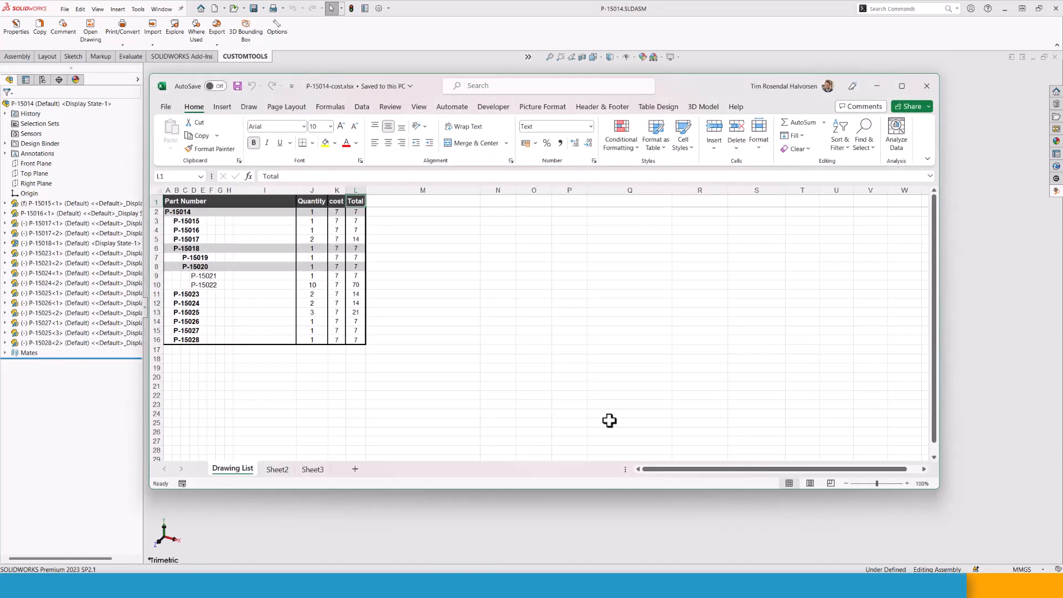
ctrl+scroll(651, 399, up, 4)
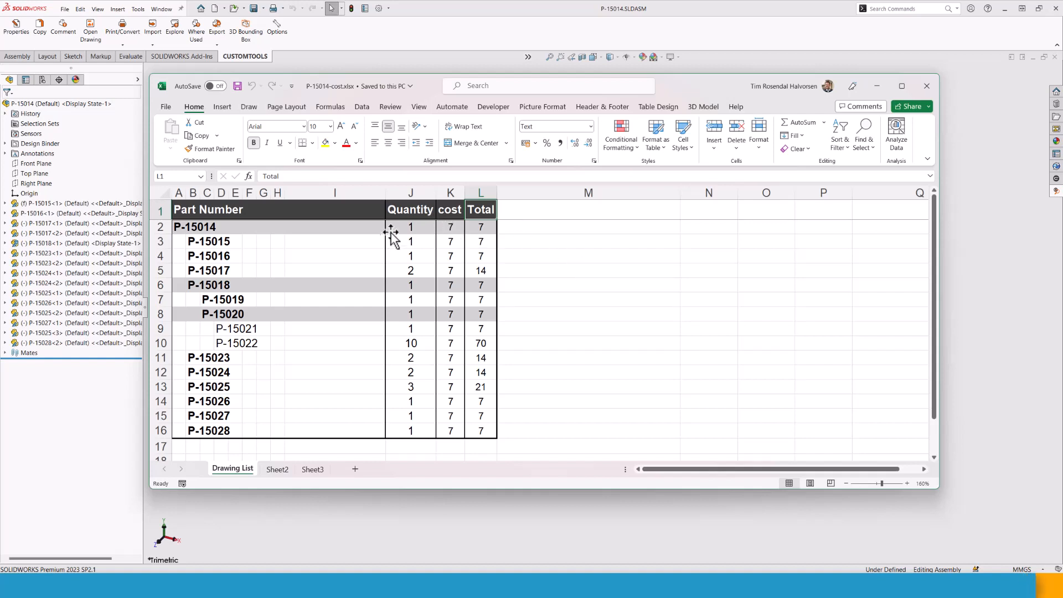
click(481, 193)
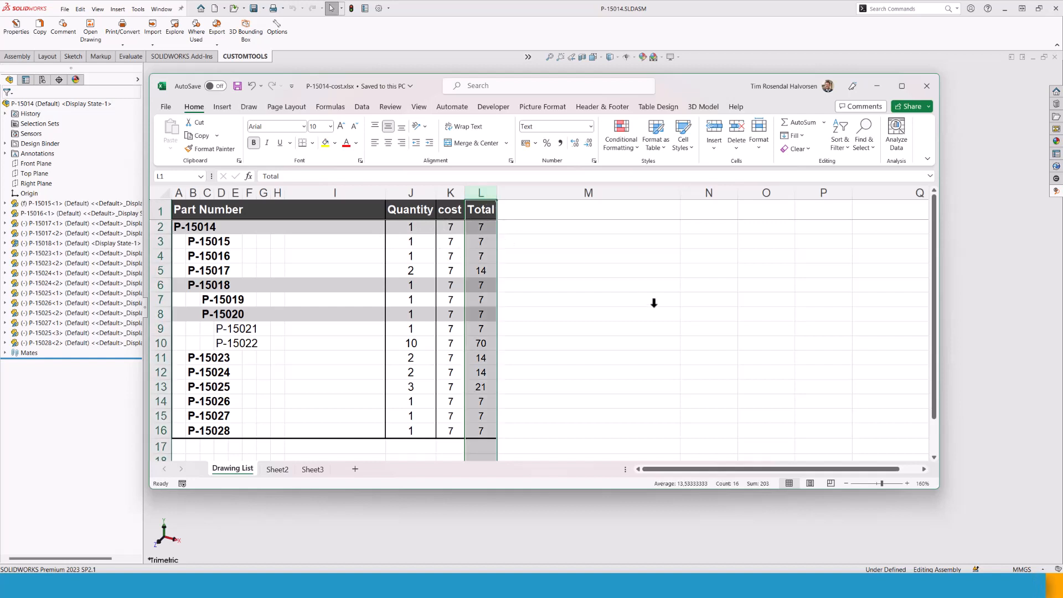